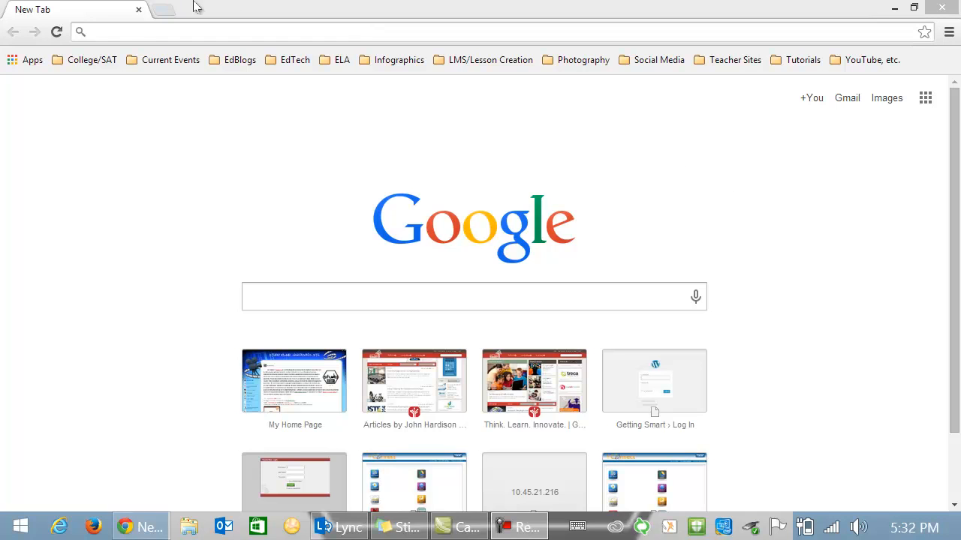
# - Go to blogger.com and sign in to Google with the school account's email and password
pyautogui.click(142, 28)
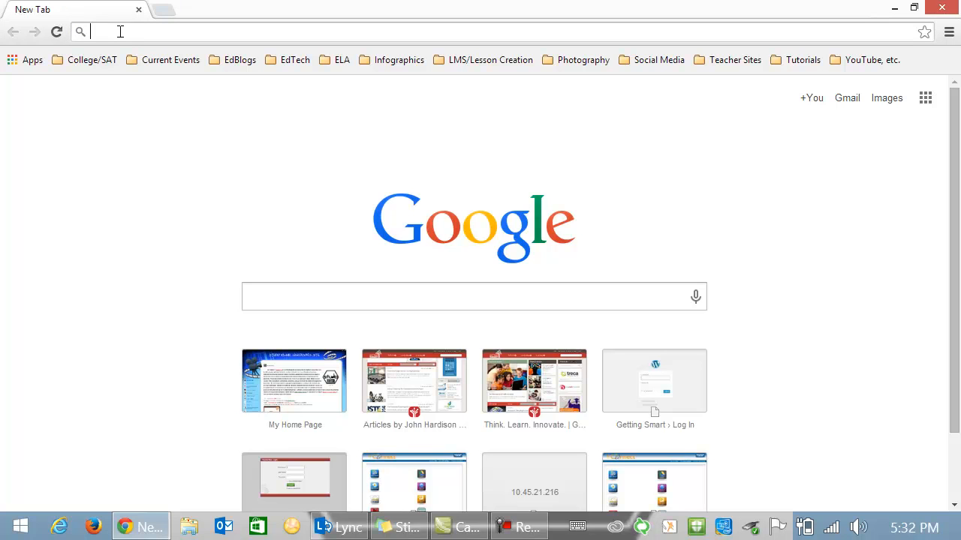
pyautogui.write('blog')
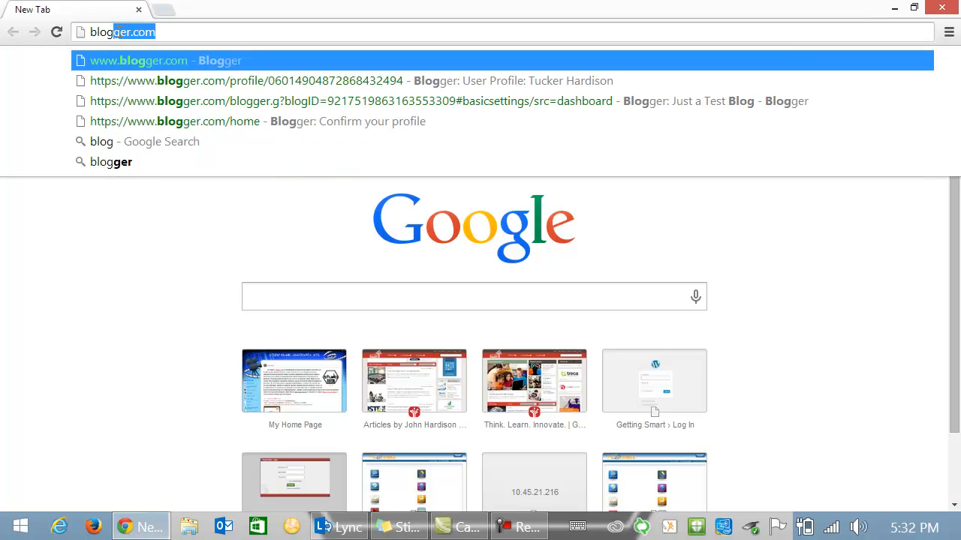
pyautogui.press('Return')
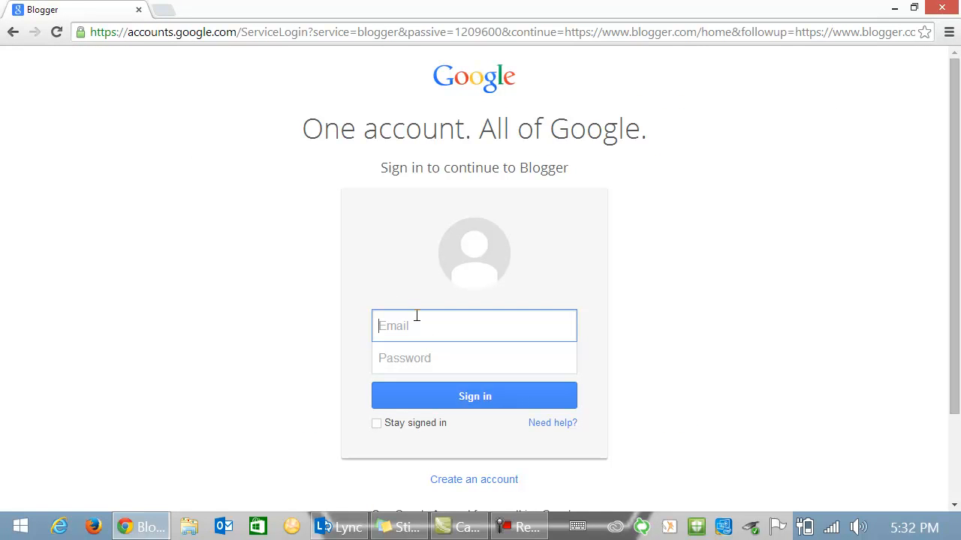
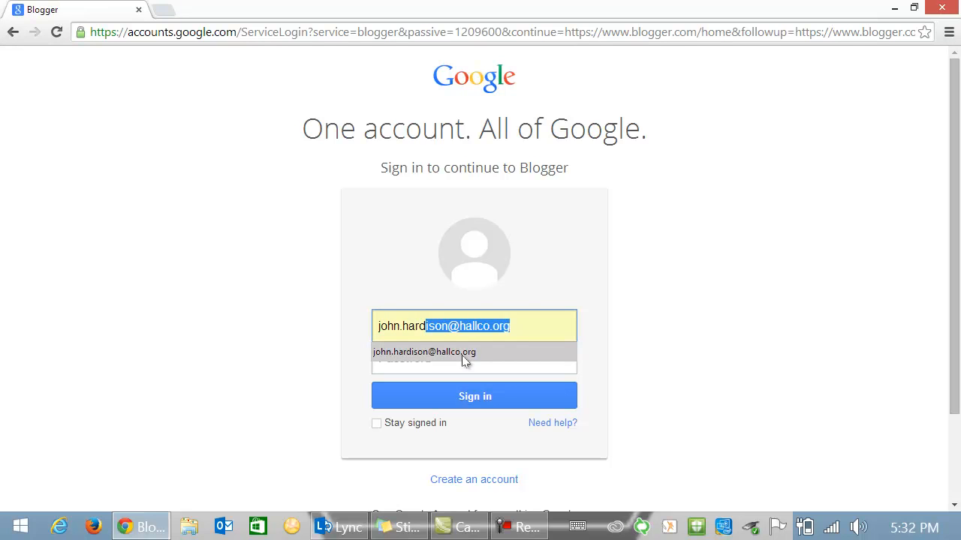
pyautogui.click(463, 352)
pyautogui.click(375, 357)
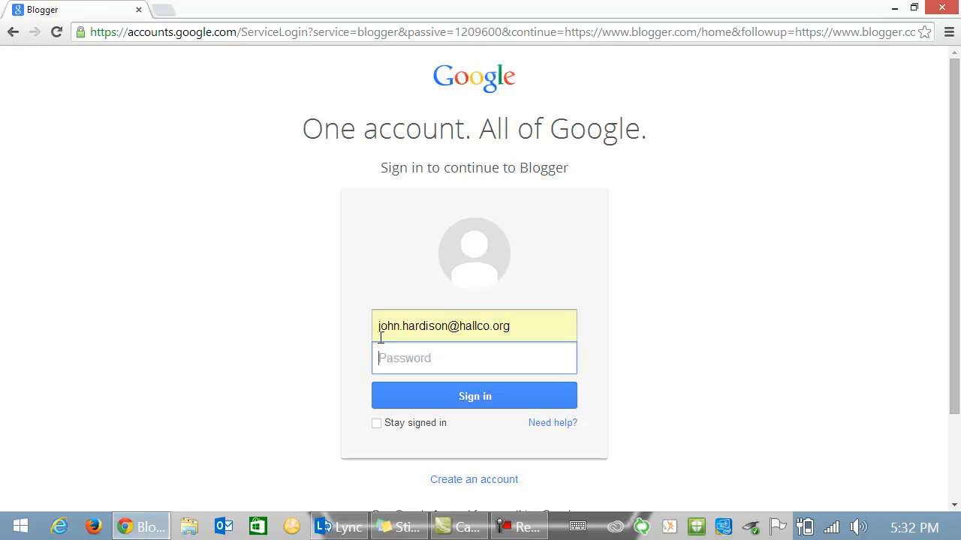
pyautogui.write('••')
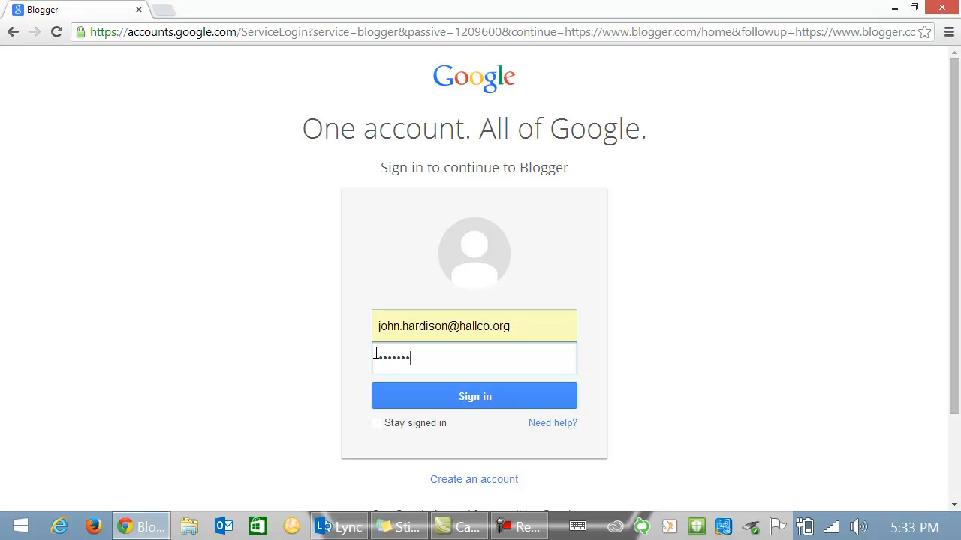
pyautogui.click(480, 403)
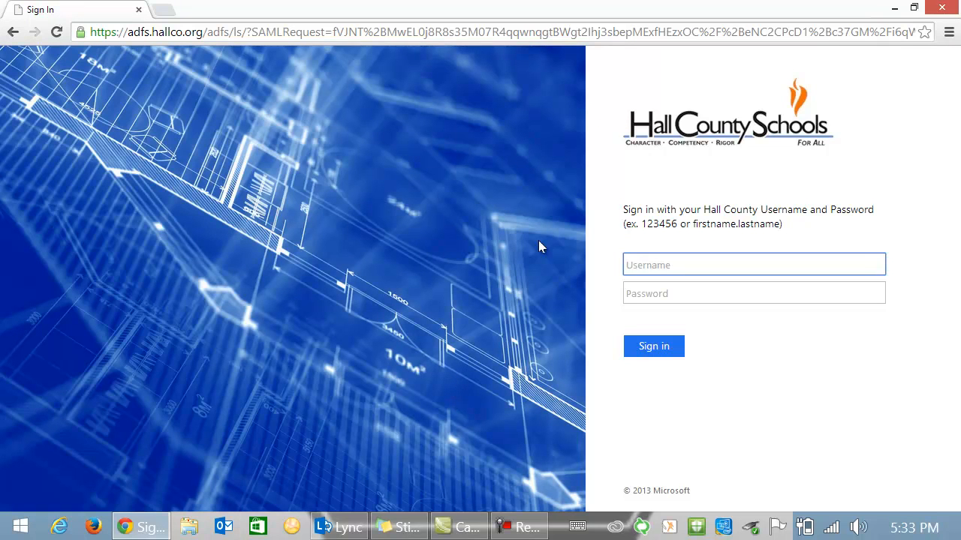
# - Sign in on the school district page with the account's email address and password
pyautogui.press('Tab')
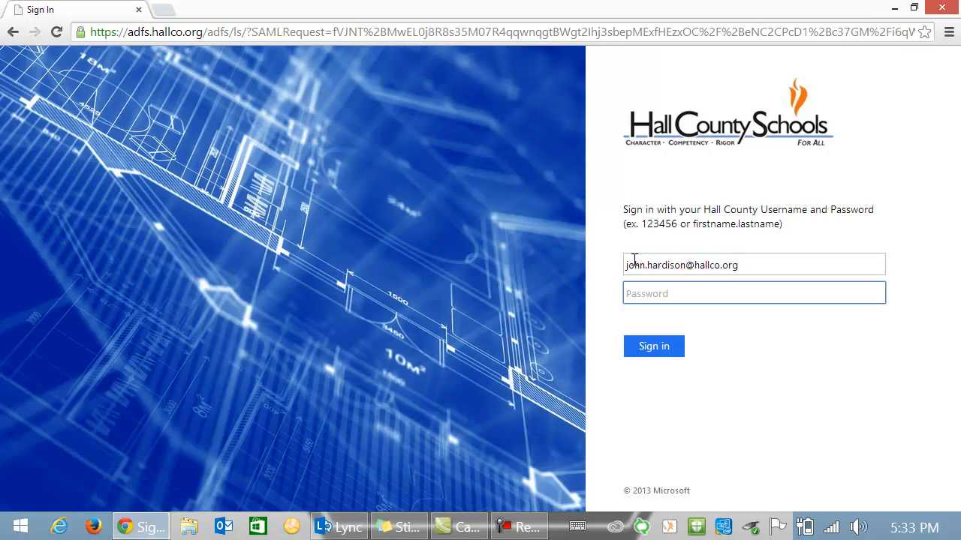
pyautogui.write('••')
pyautogui.click(656, 351)
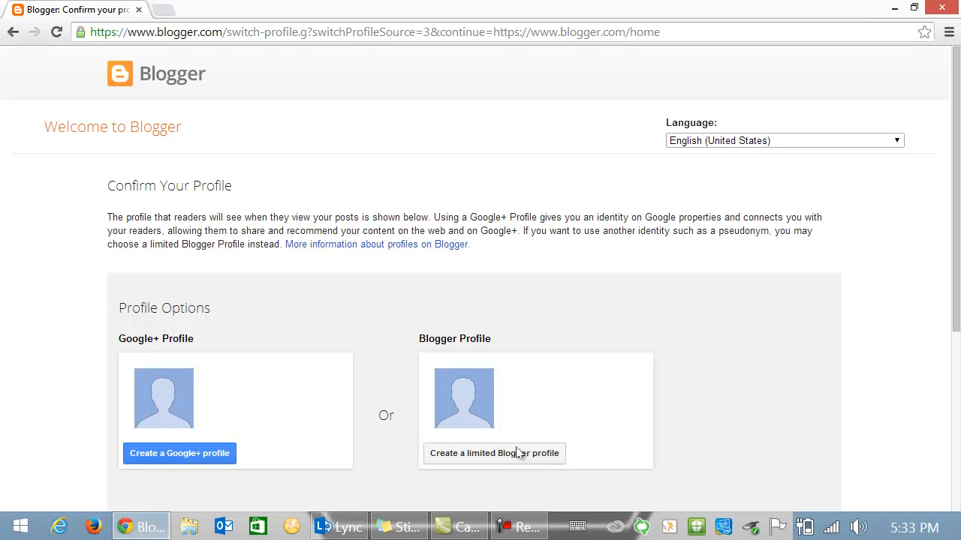
# - Choose a limited Blogger profile, enter the user's display name, and continue to Blogger
pyautogui.click(481, 459)
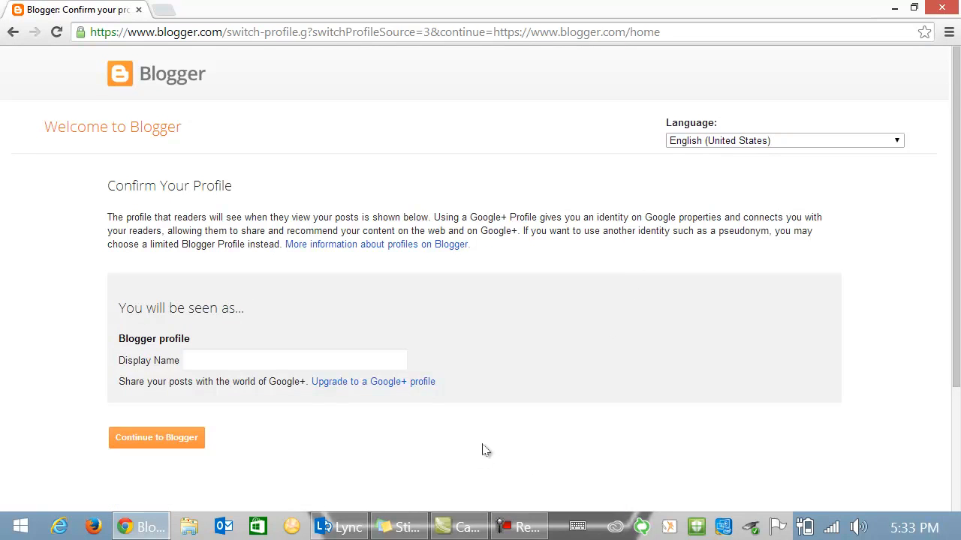
pyautogui.click(193, 361)
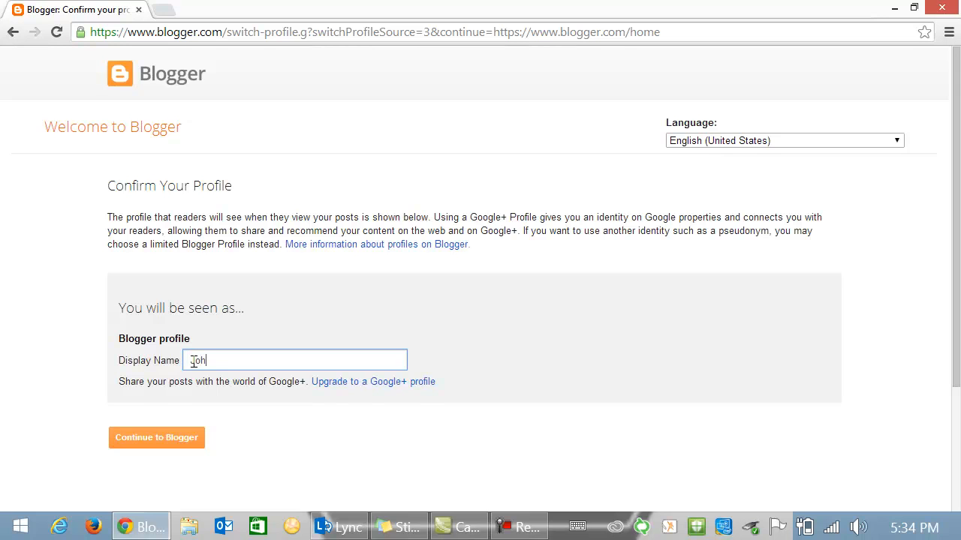
pyautogui.click(163, 442)
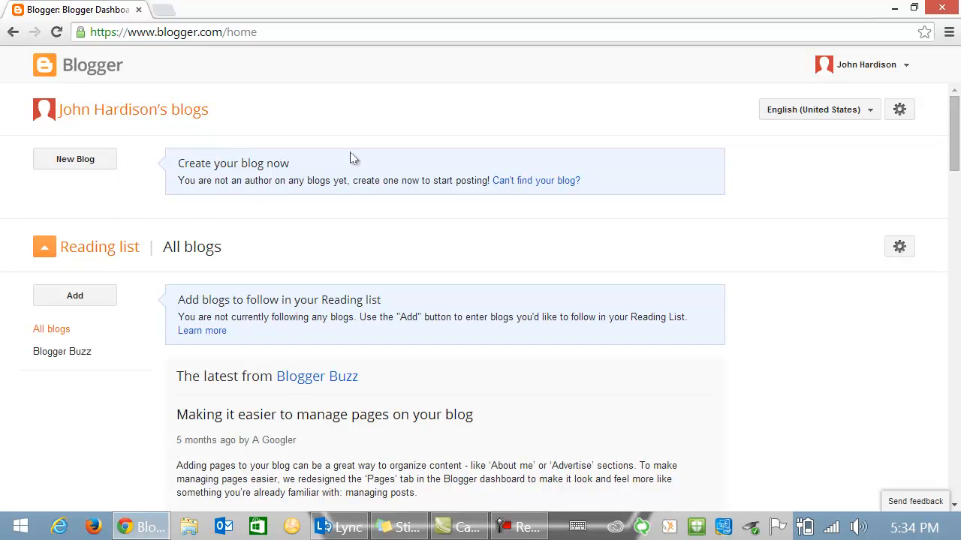
# - Open the Blogger profile from the account menu, edit it, and scroll to Profile Photo
pyautogui.click(903, 71)
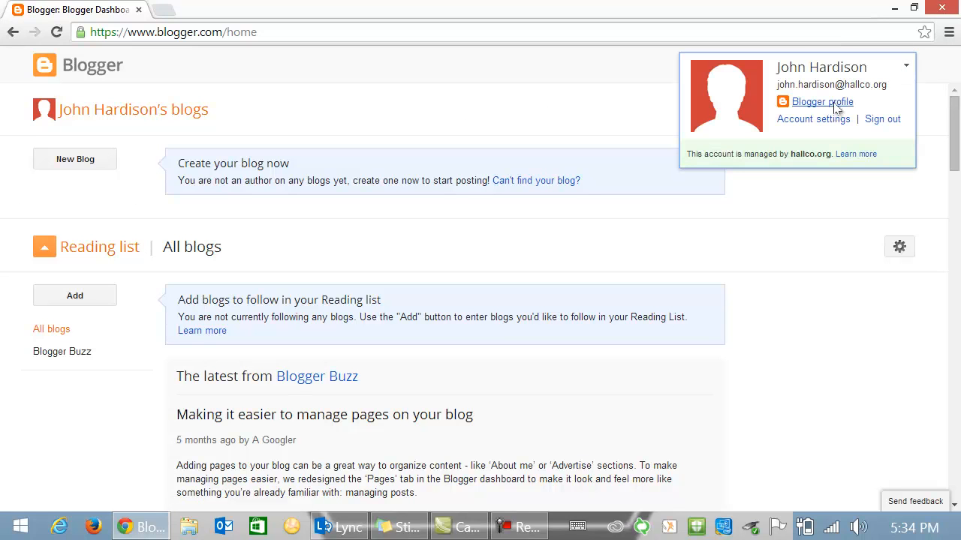
pyautogui.click(831, 109)
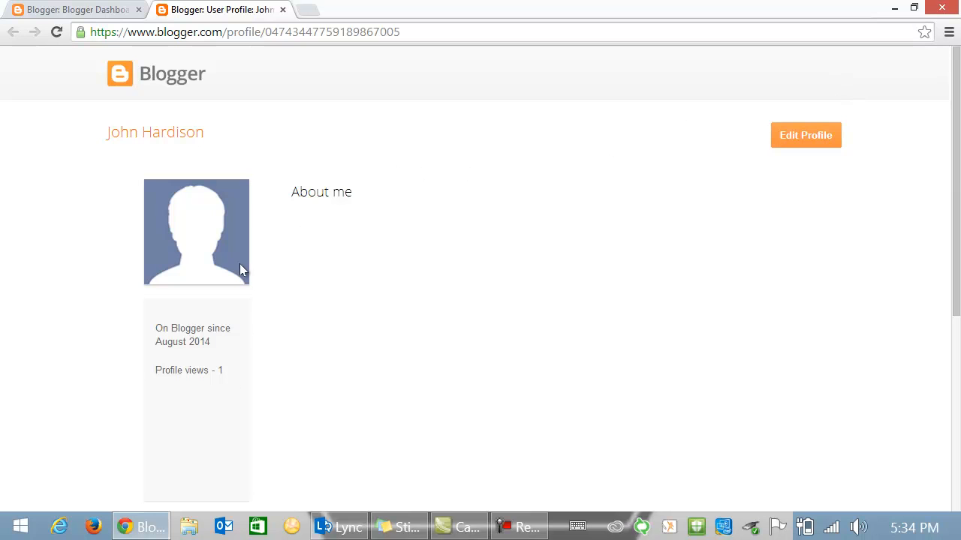
pyautogui.click(794, 140)
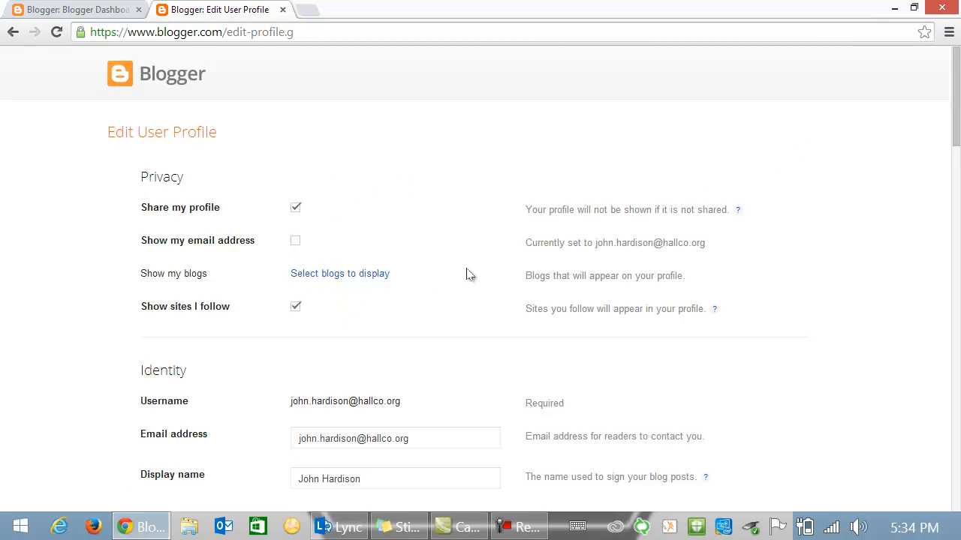
pyautogui.scroll(-2, 467, 274)
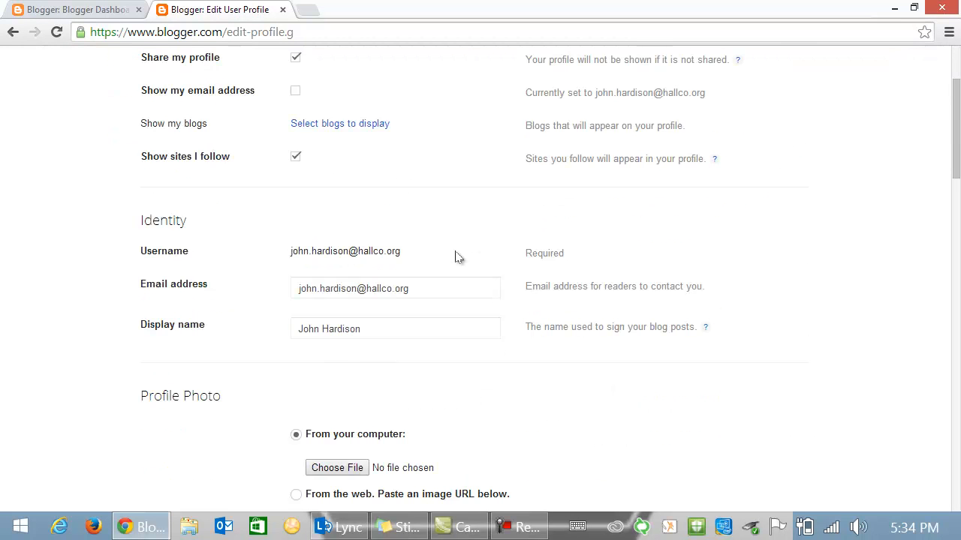
pyautogui.scroll(-1, 435, 294)
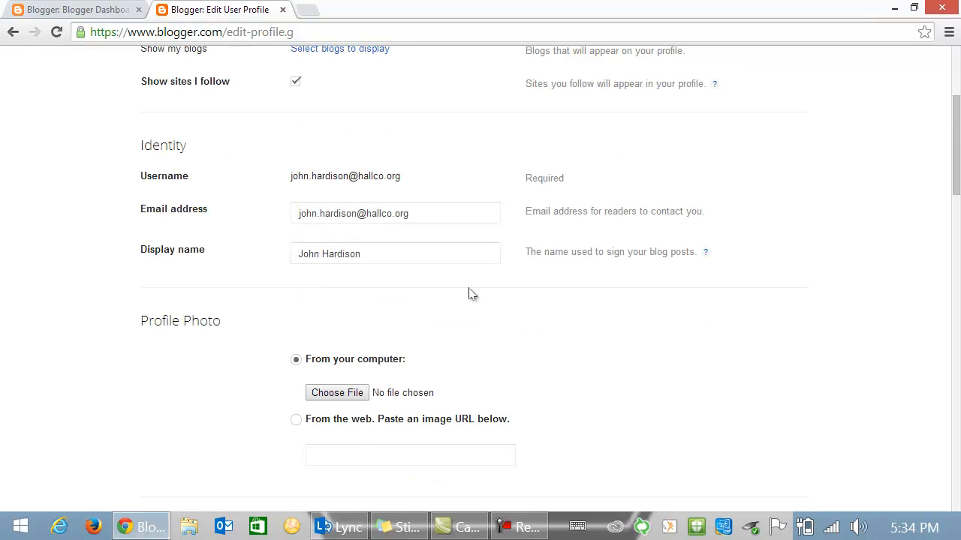
pyautogui.scroll(-1, 773, 332)
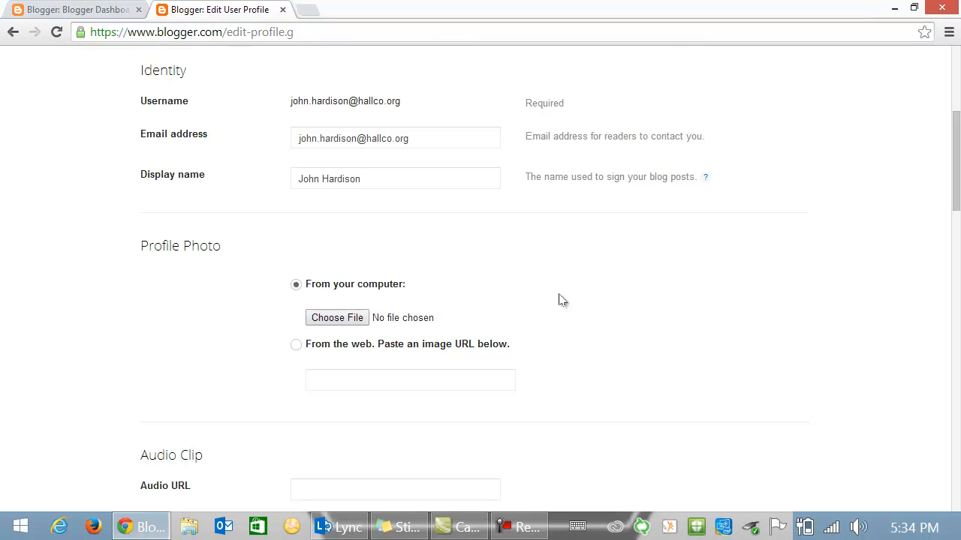
pyautogui.click(312, 15)
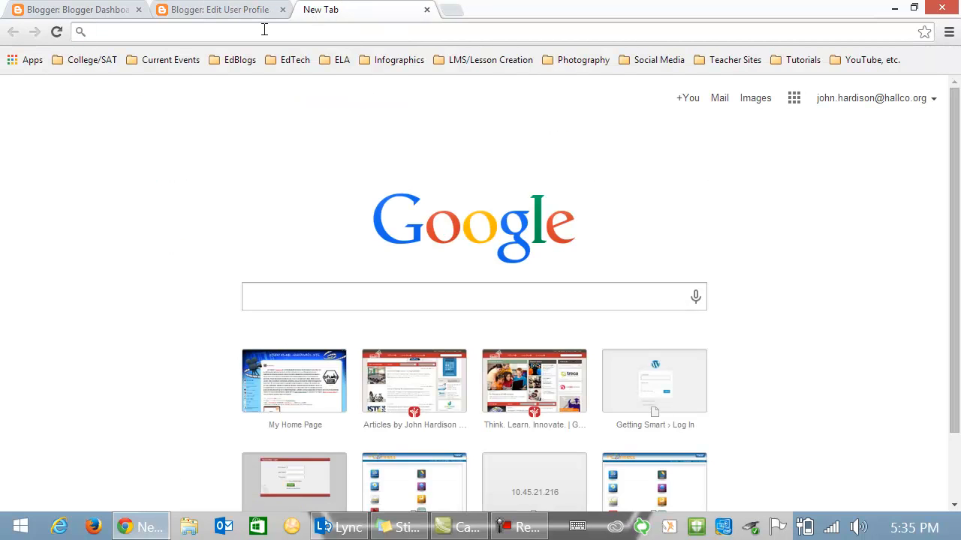
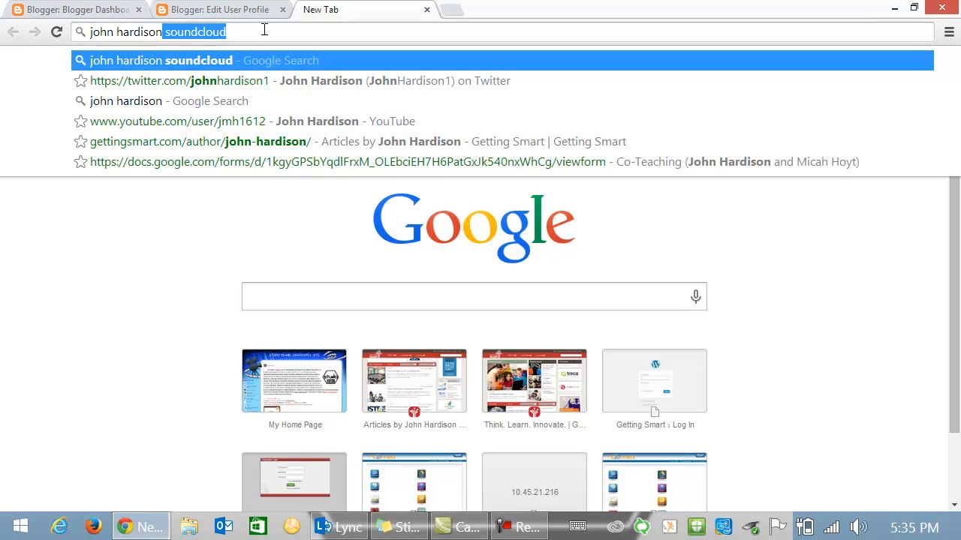
# - Search Google Images for the user's name and preview the first headshot result
pyautogui.press('Return')
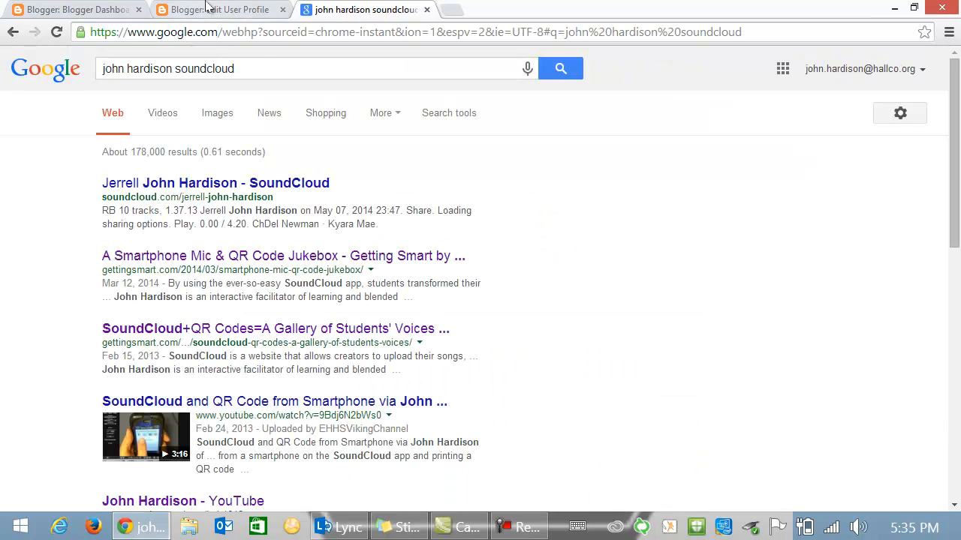
pyautogui.click(261, 63)
pyautogui.press('BackSpace')
pyautogui.press('BackSpace')
pyautogui.press('BackSpace')
pyautogui.press('BackSpace')
pyautogui.press('BackSpace')
pyautogui.press('BackSpace')
pyautogui.press('BackSpace')
pyautogui.press('BackSpace')
pyautogui.press('BackSpace')
pyautogui.press('BackSpace')
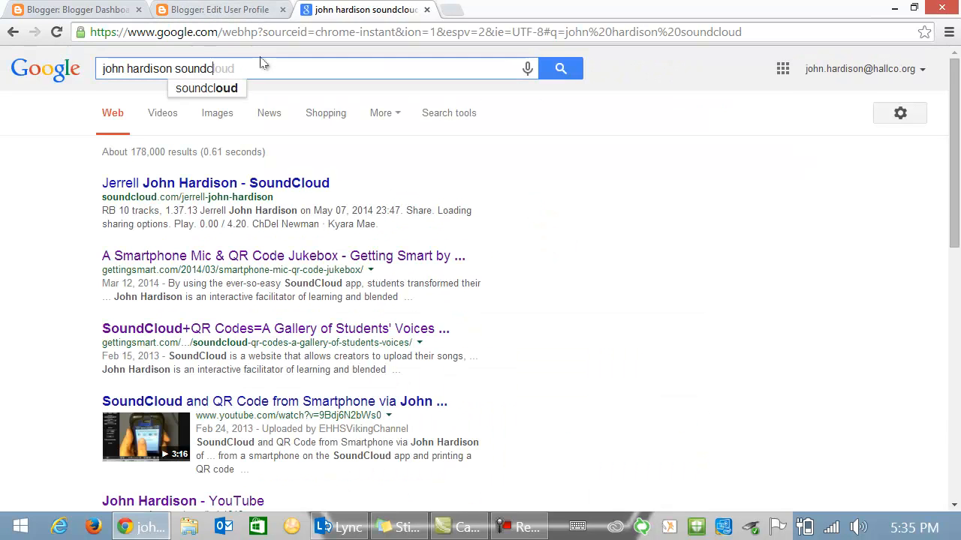
pyautogui.click(564, 69)
pyautogui.click(159, 119)
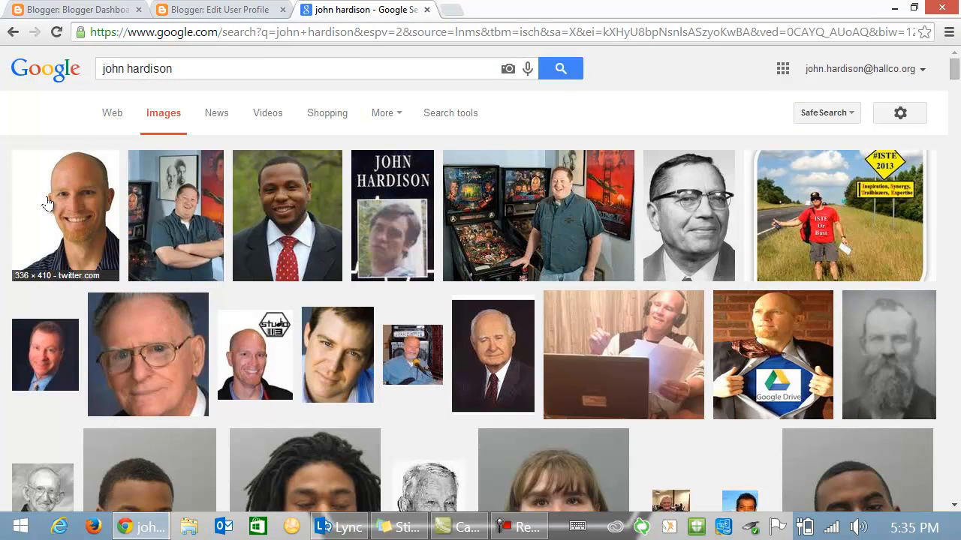
pyautogui.click(69, 204)
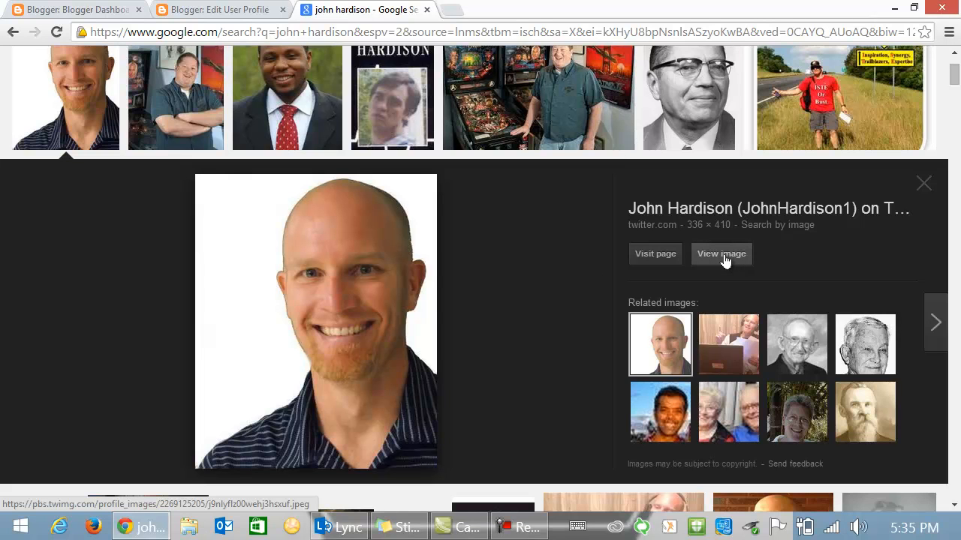
# - Open the headshot at full size, copy its web address, and return to the profile editor
pyautogui.click(721, 255)
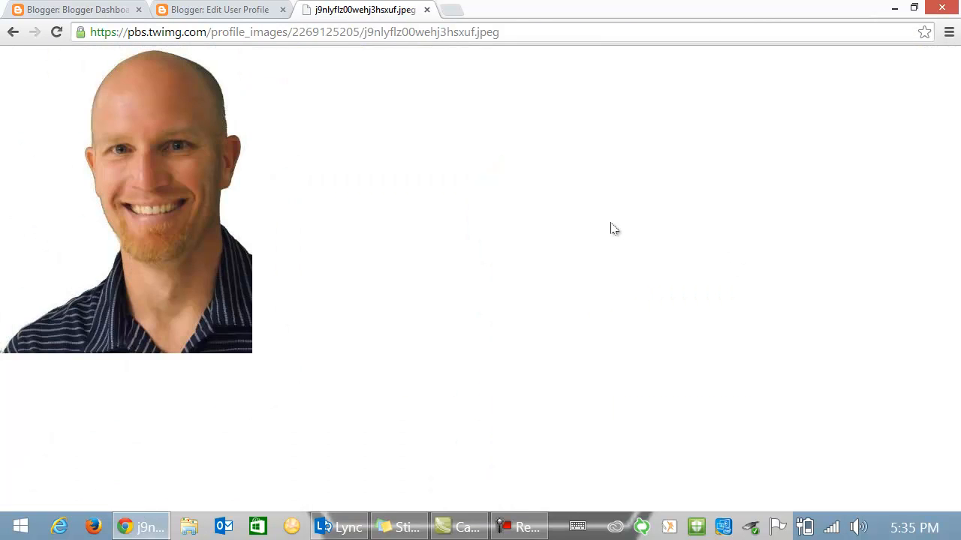
pyautogui.click(509, 31)
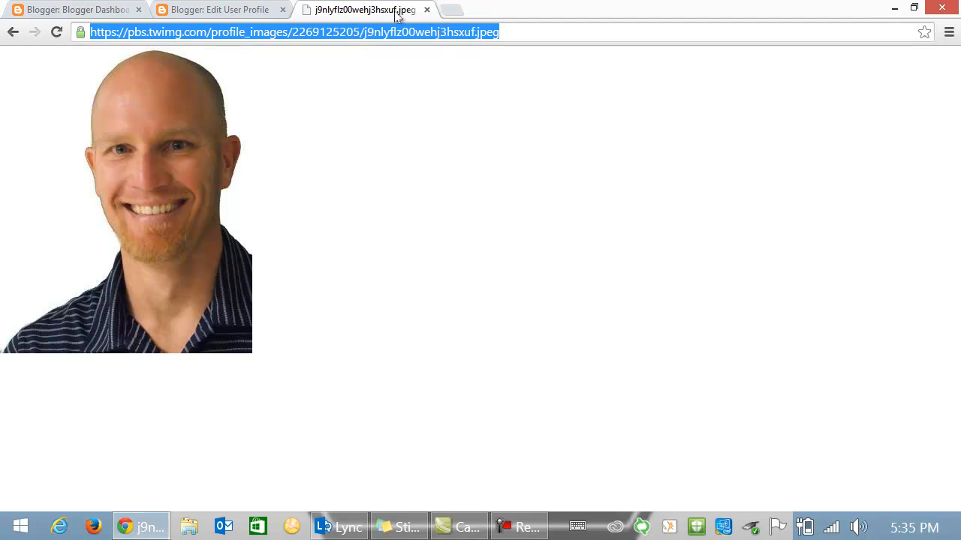
pyautogui.click(218, 10)
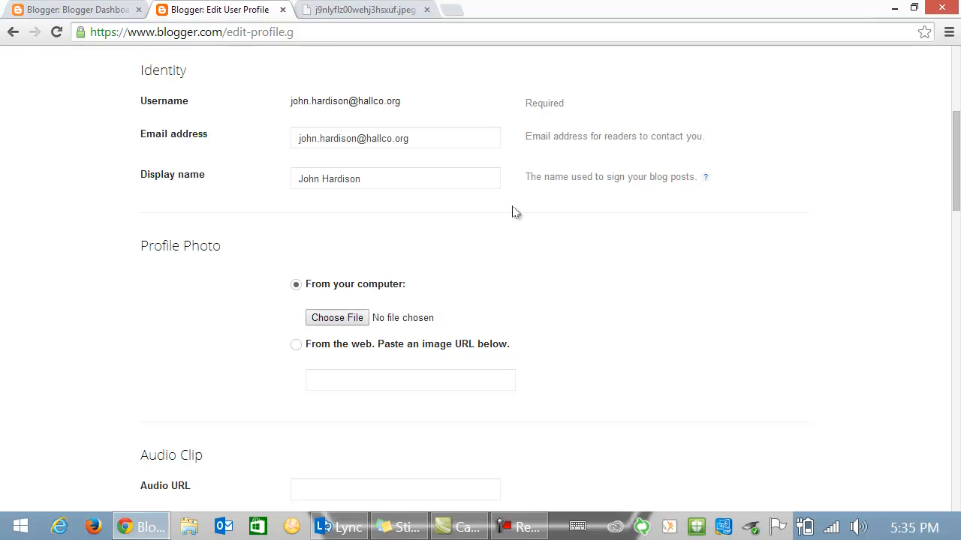
# - Set the profile photo 'From the web' by pasting the headshot's image address
pyautogui.click(295, 347)
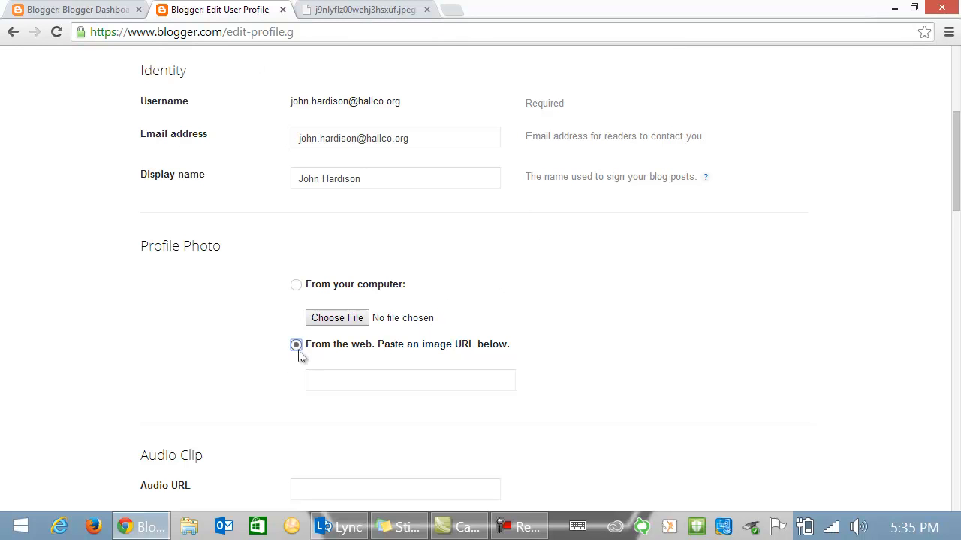
pyautogui.click(339, 378)
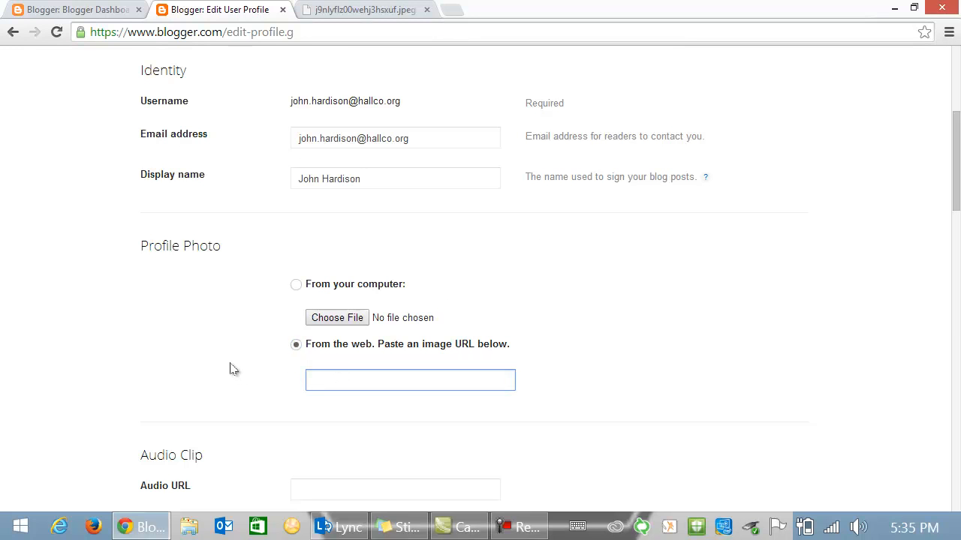
pyautogui.hotkey('ctrl', 'v')
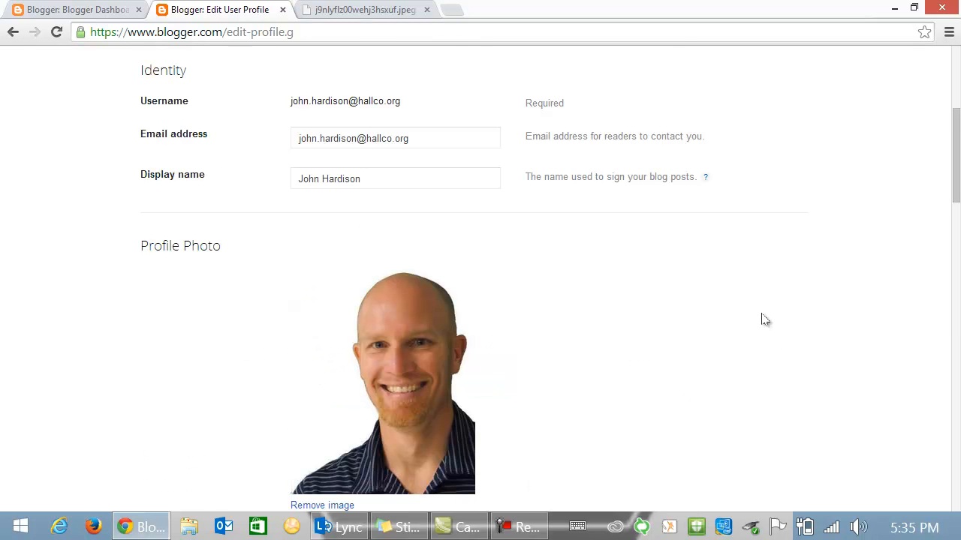
# - Set the profile's gender to Male
pyautogui.scroll(-1, 761, 320)
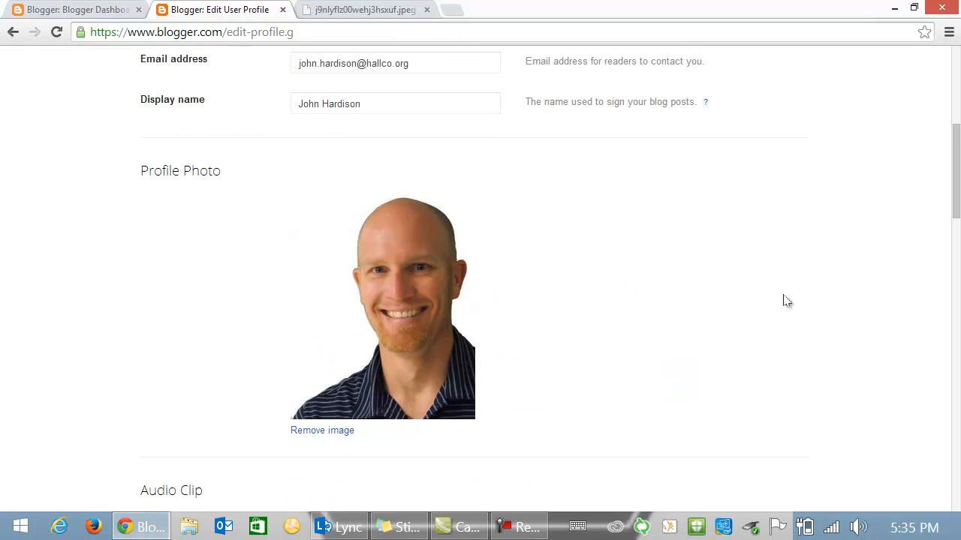
pyautogui.scroll(-2, 686, 305)
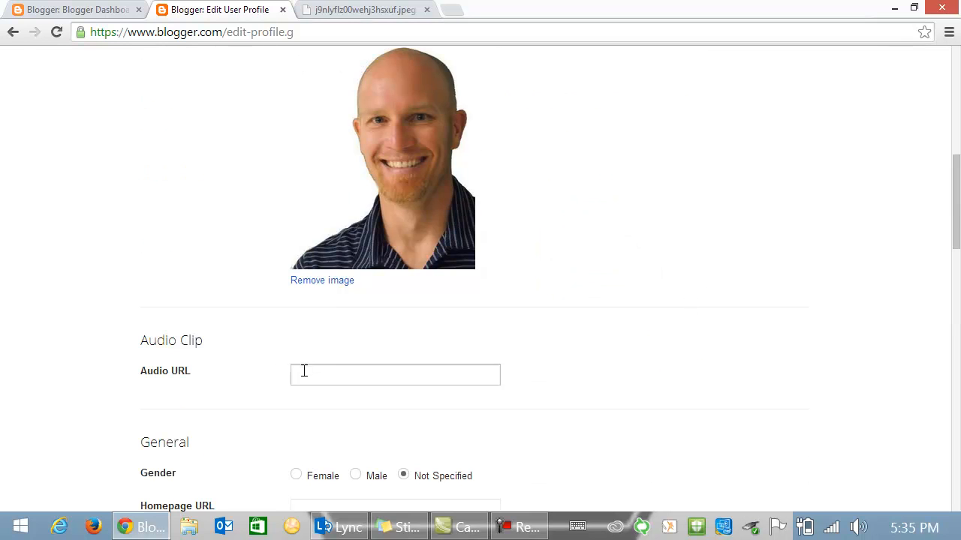
pyautogui.click(296, 372)
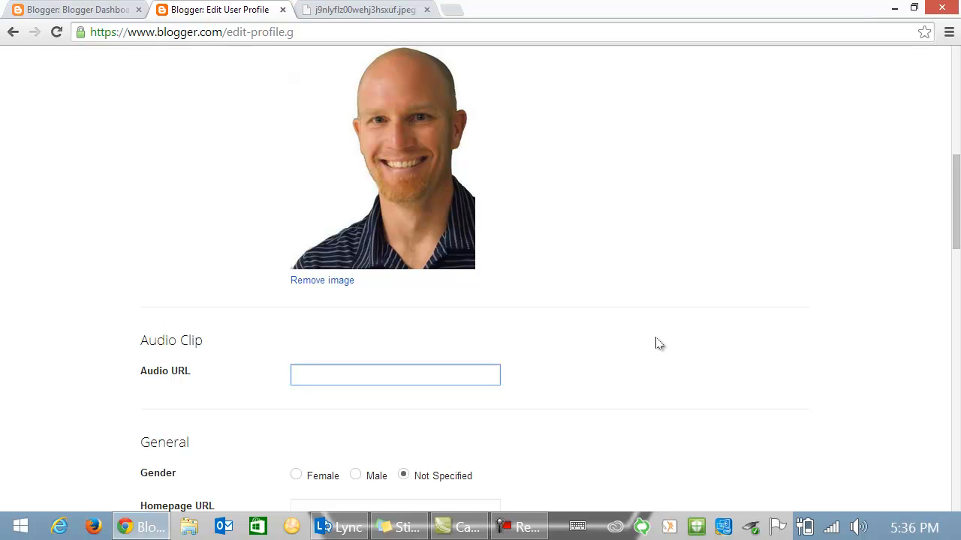
pyautogui.scroll(-3, 683, 328)
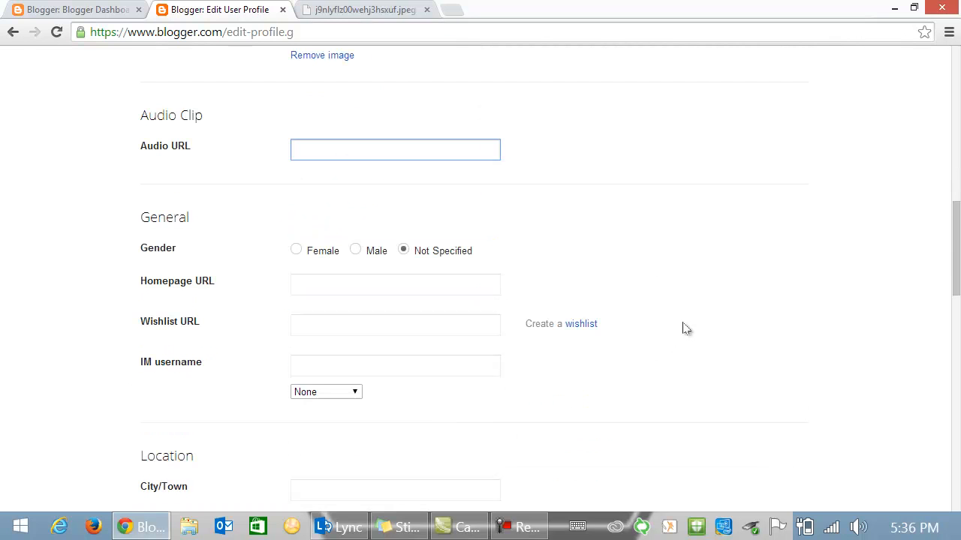
pyautogui.click(356, 250)
pyautogui.click(329, 282)
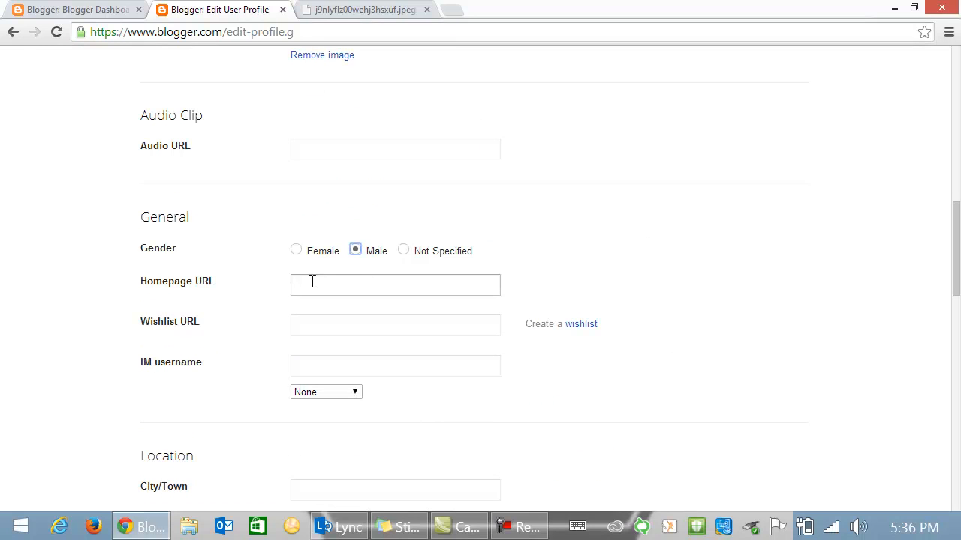
pyautogui.click(293, 282)
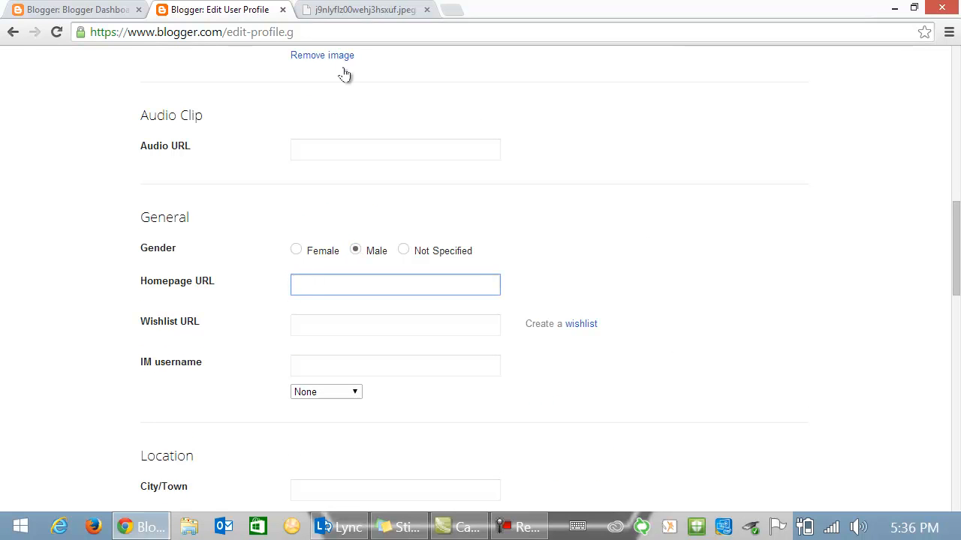
# - Load the user's Twitter profile in a new tab, copy its URL, and go back to Blogger
pyautogui.click(452, 12)
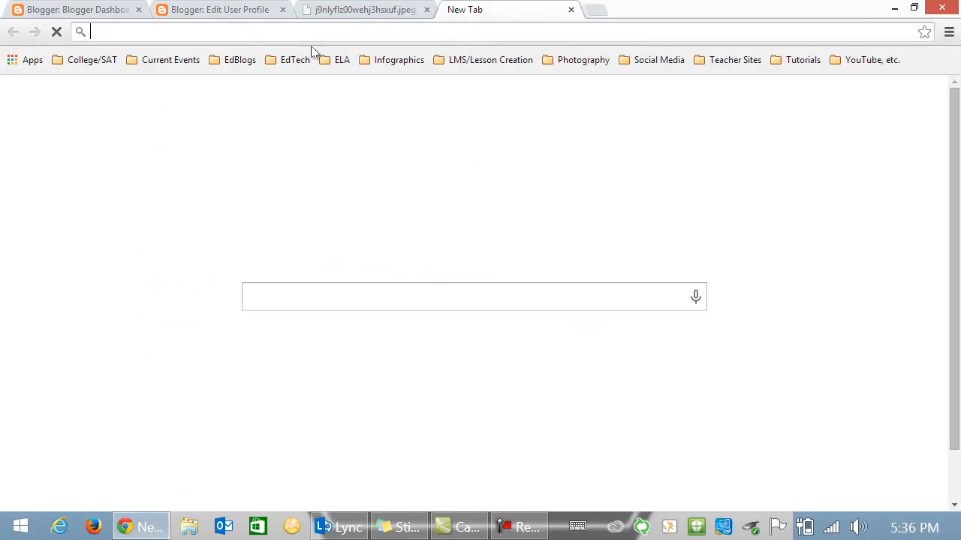
pyautogui.write('tiwtt')
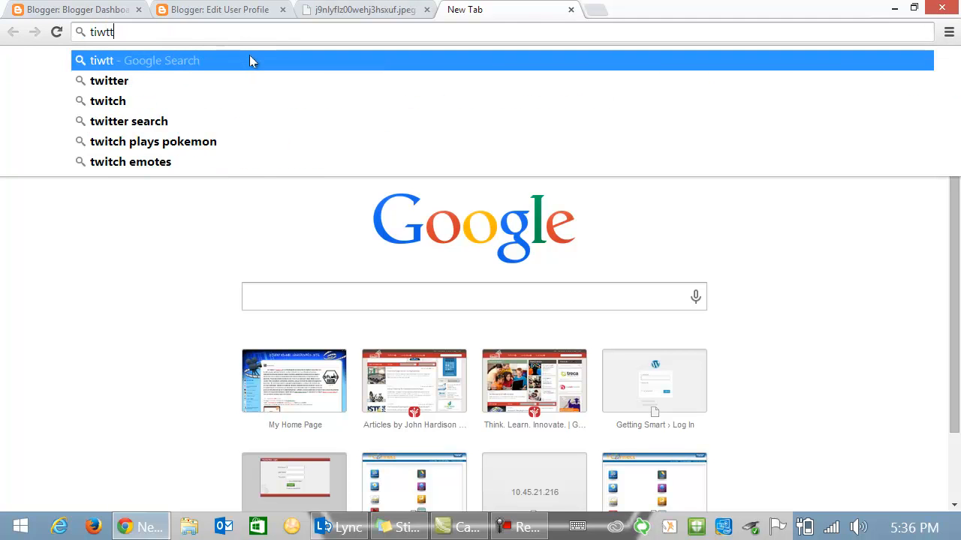
pyautogui.press('BackSpace')
pyautogui.press('BackSpace')
pyautogui.press('BackSpace')
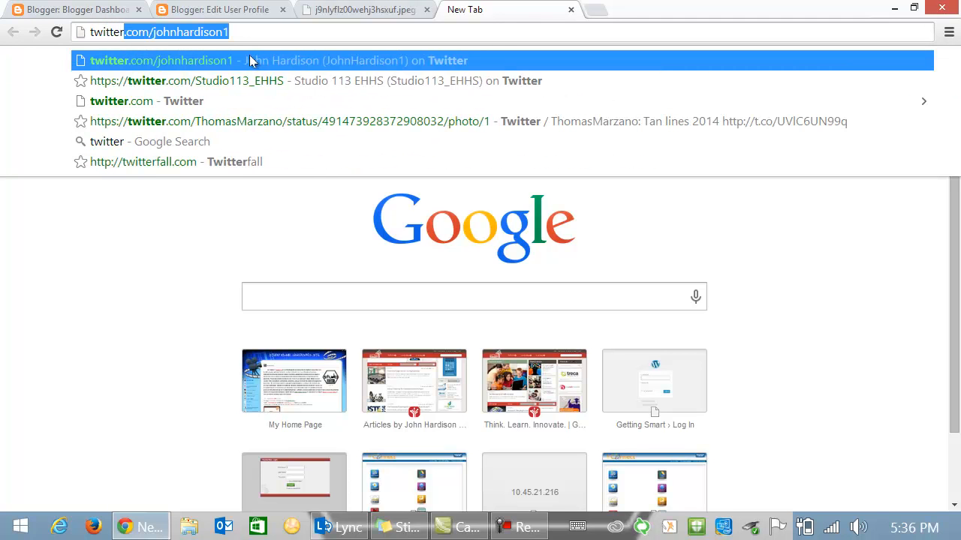
pyautogui.press('Return')
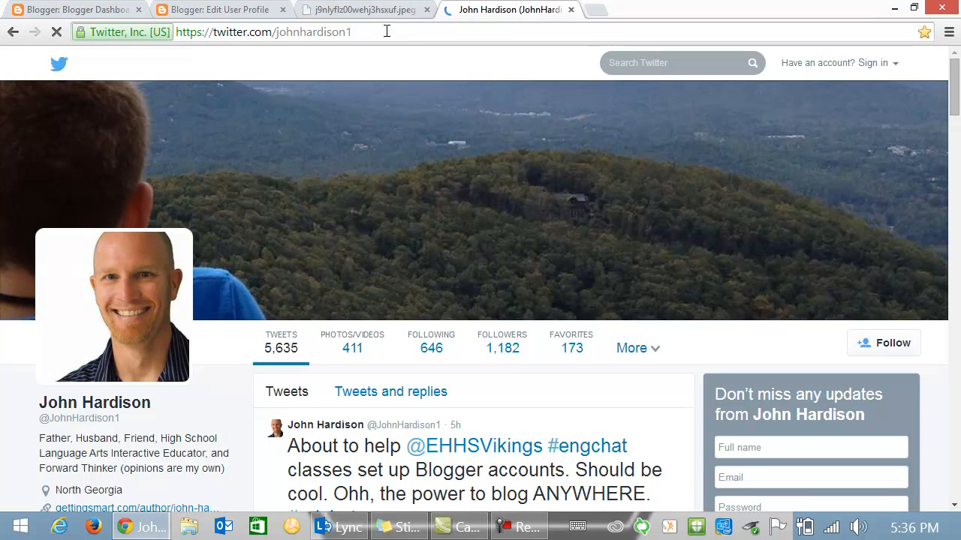
pyautogui.click(383, 26)
pyautogui.hotkey('ctrl', 'c')
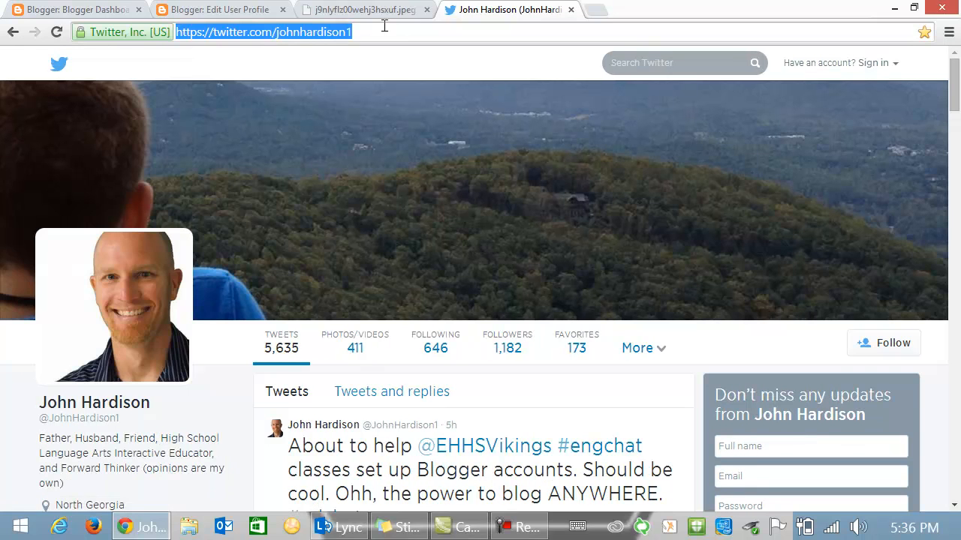
pyautogui.click(218, 10)
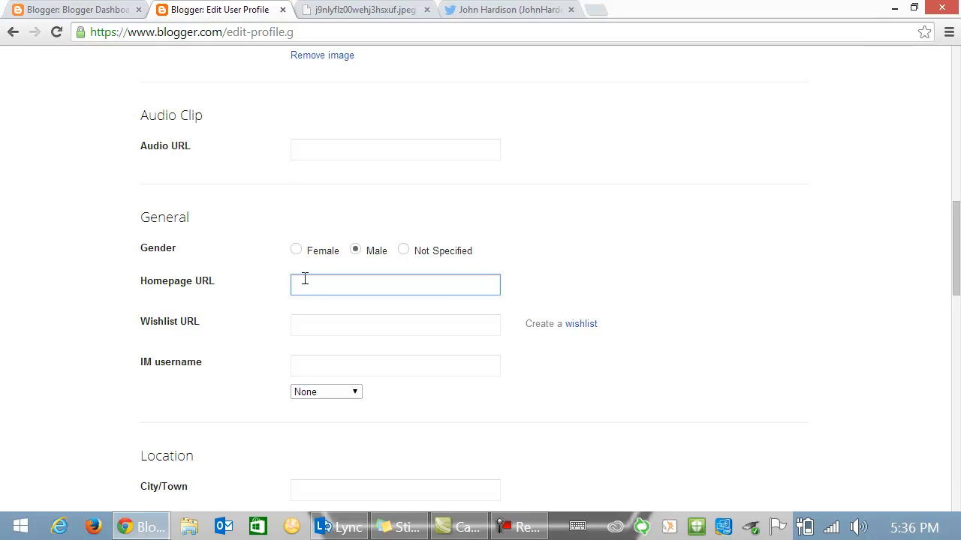
# - Paste the Twitter profile address as the profile's homepage URL
pyautogui.hotkey('ctrl', 'v')
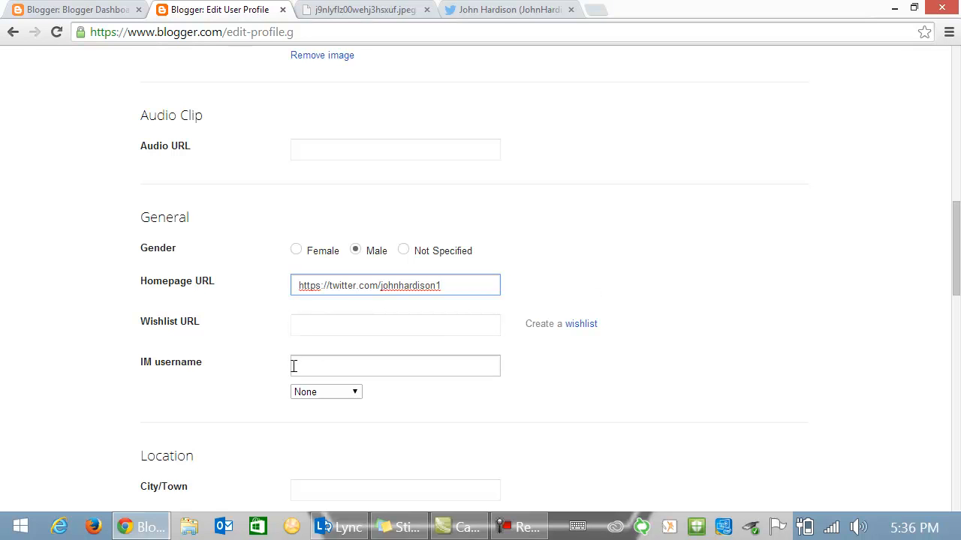
pyautogui.scroll(-2, 714, 340)
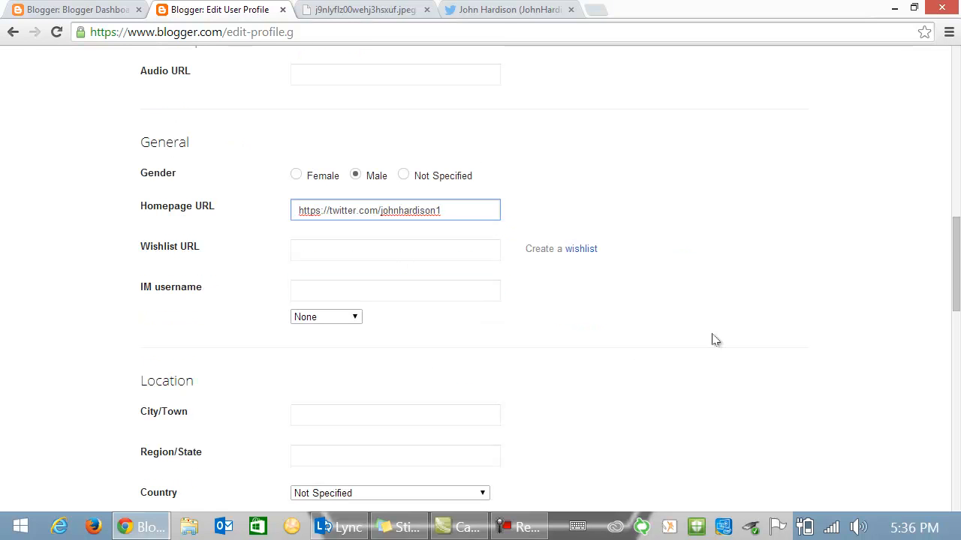
pyautogui.scroll(-1, 714, 340)
# - Set the location to Alto, Georgia, United States
pyautogui.click(303, 263)
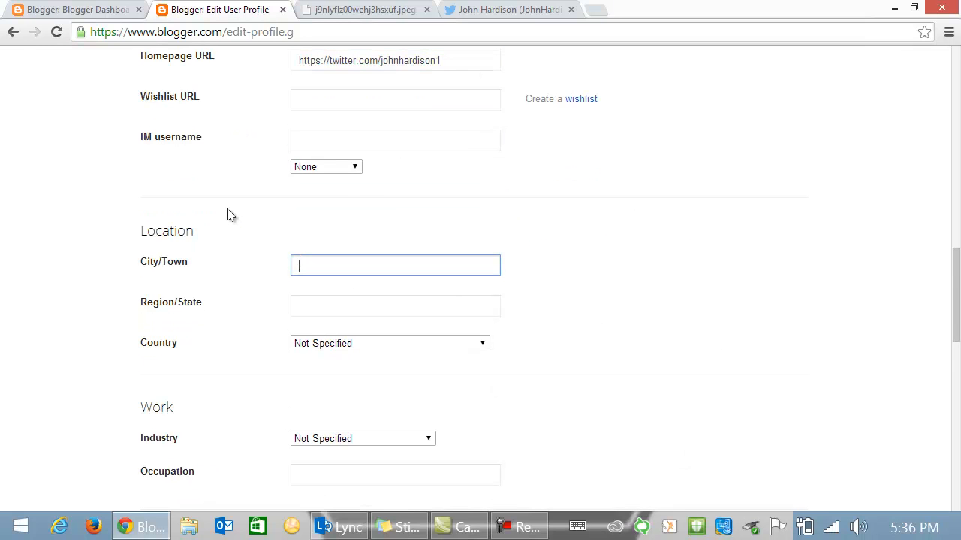
pyautogui.write('Alto')
pyautogui.press('Tab')
pyautogui.write('Georg')
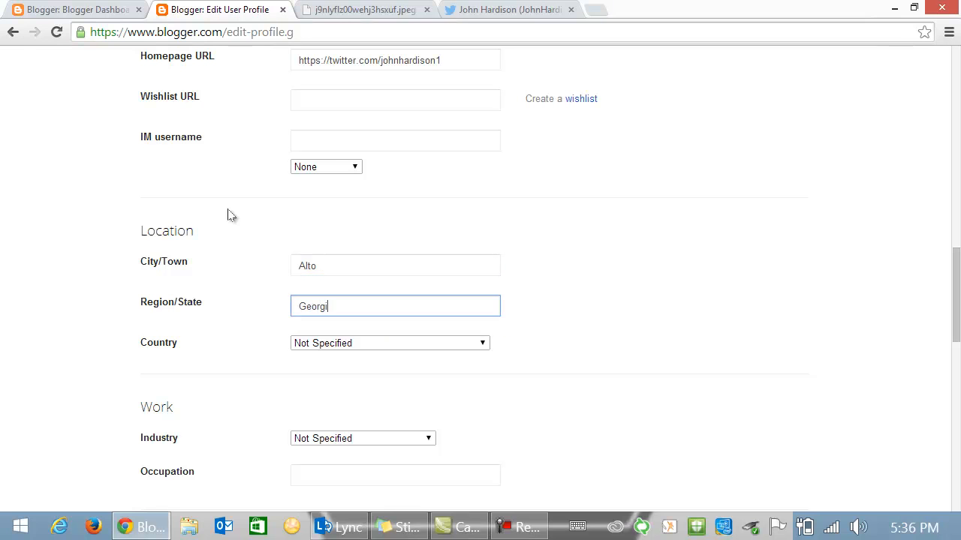
pyautogui.click(485, 345)
pyautogui.moveTo(480, 41); pyautogui.dragTo(484, 305)
pyautogui.click(348, 305)
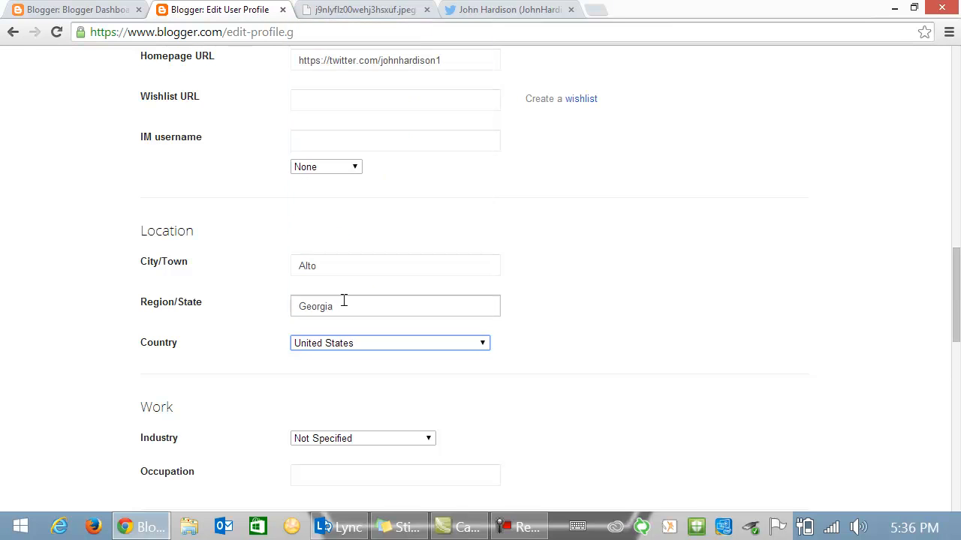
# - Set the industry to Student and the occupation to 'full-time student'
pyautogui.scroll(-2, 697, 300)
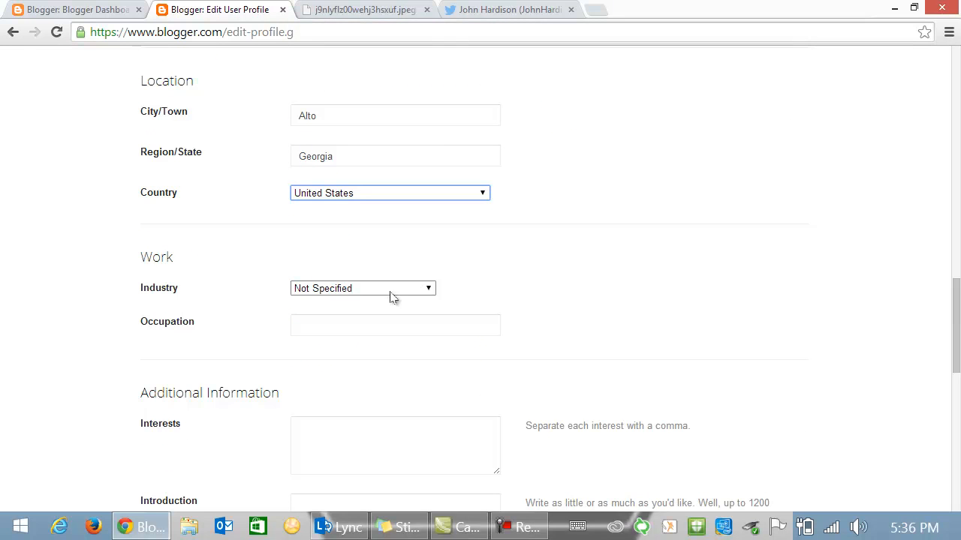
pyautogui.click(432, 294)
pyautogui.moveTo(423, 87); pyautogui.dragTo(429, 254)
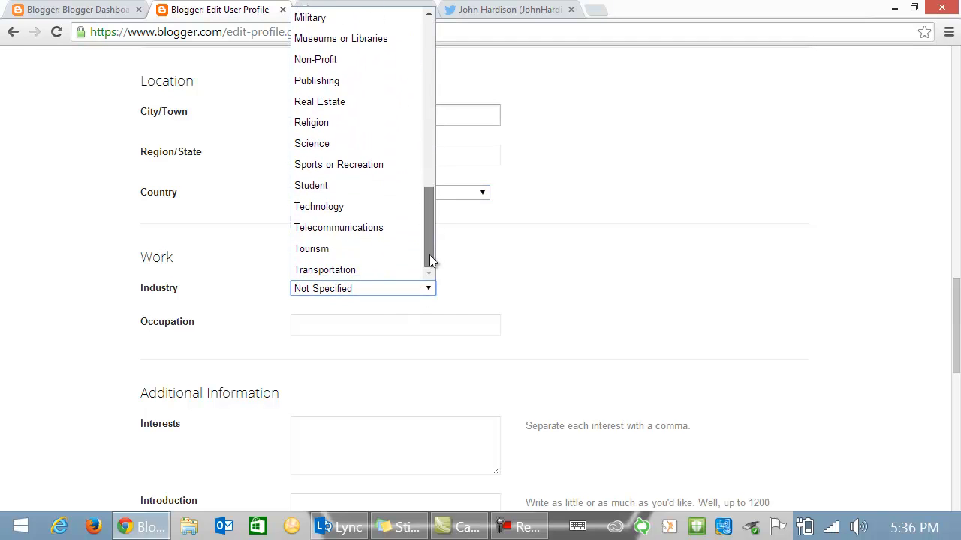
pyautogui.click(343, 186)
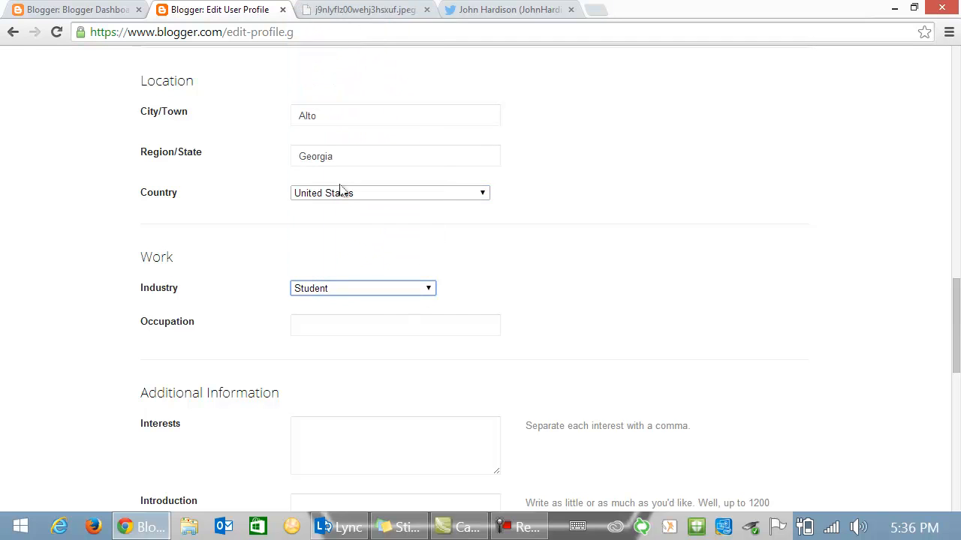
pyautogui.click(308, 323)
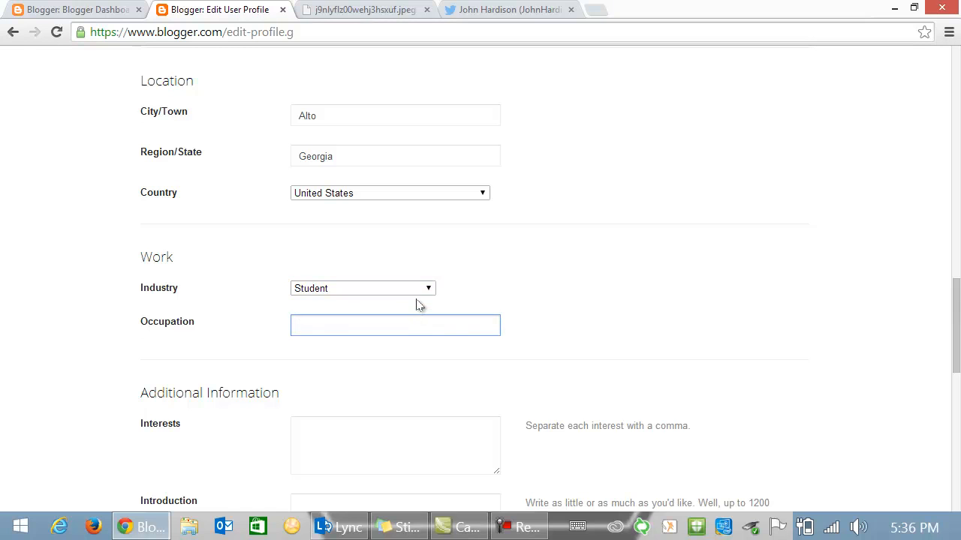
pyautogui.write('full-time student')
pyautogui.scroll(-3, 578, 280)
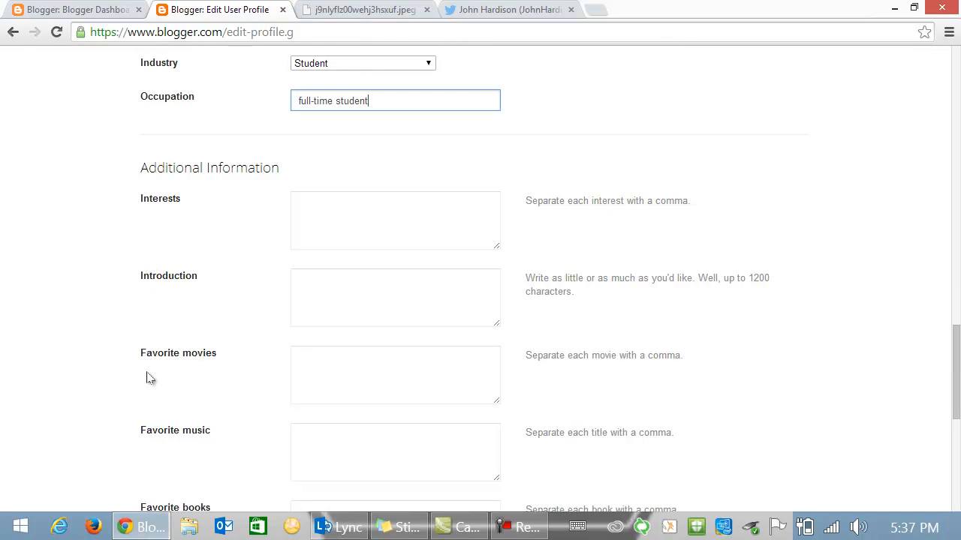
pyautogui.scroll(-2, 156, 489)
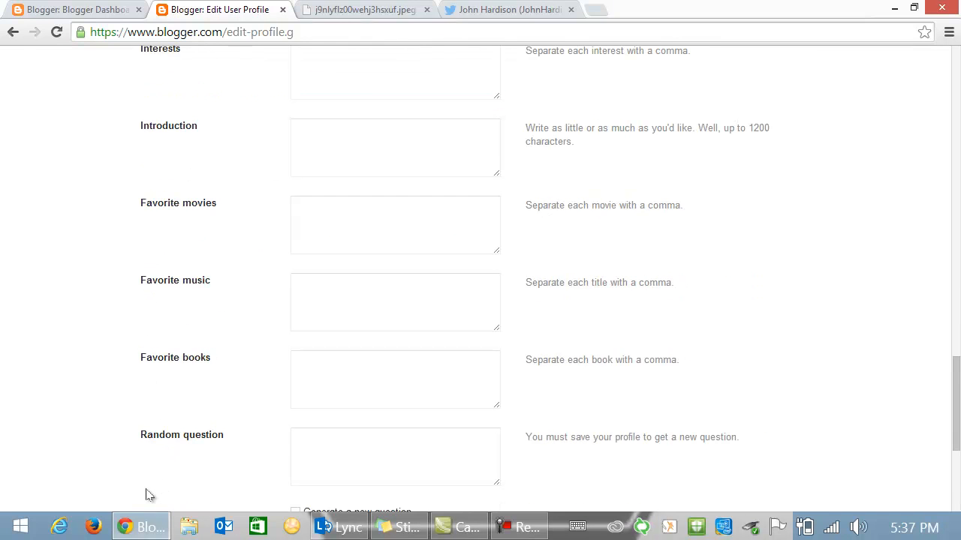
pyautogui.scroll(1, 274, 420)
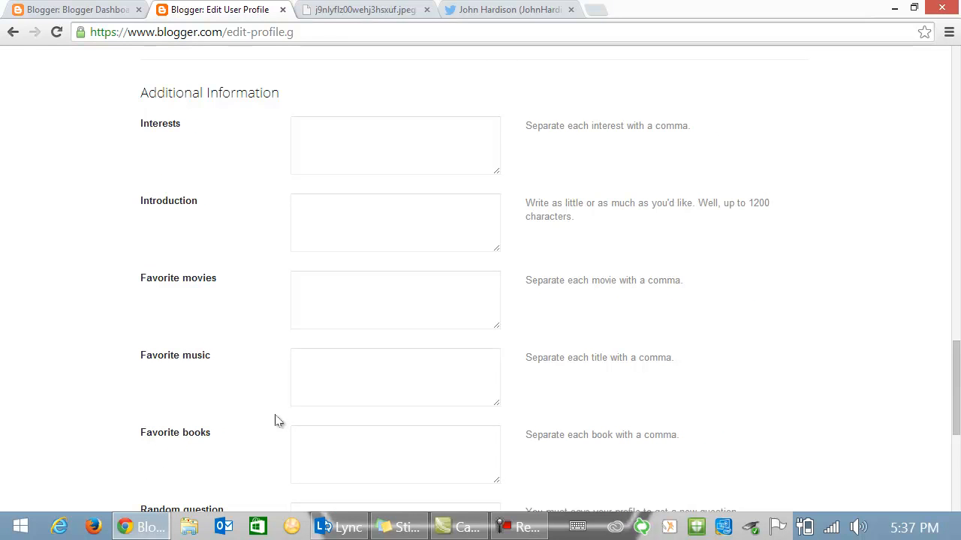
pyautogui.scroll(1, 274, 420)
# - Click into Interests, then press Save Profile, which returns a Conflicting edits error
pyautogui.click(299, 200)
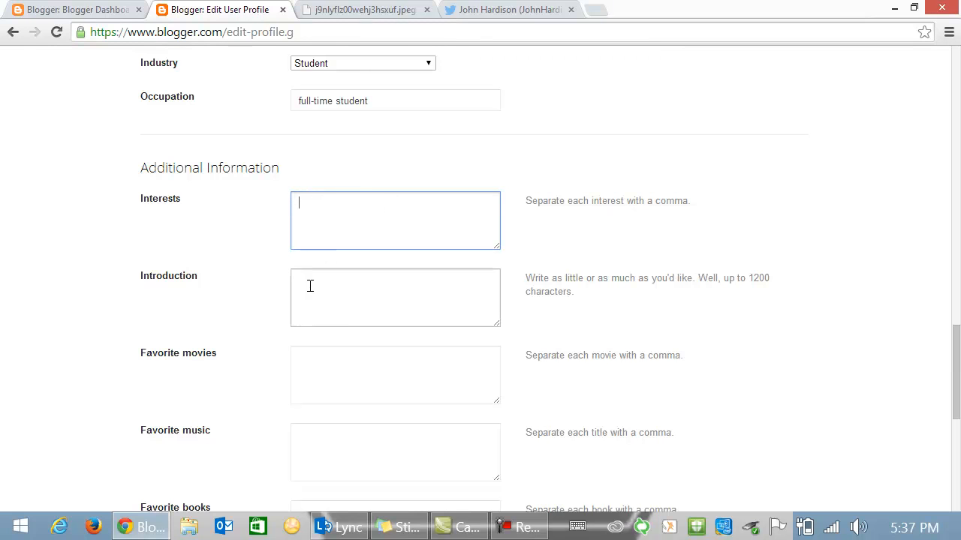
pyautogui.scroll(-3, 851, 386)
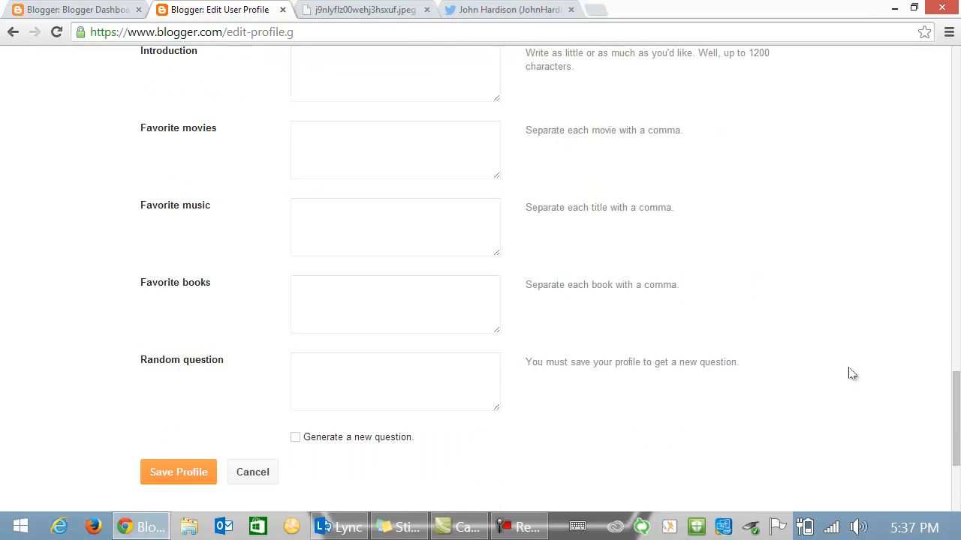
pyautogui.scroll(-1, 823, 350)
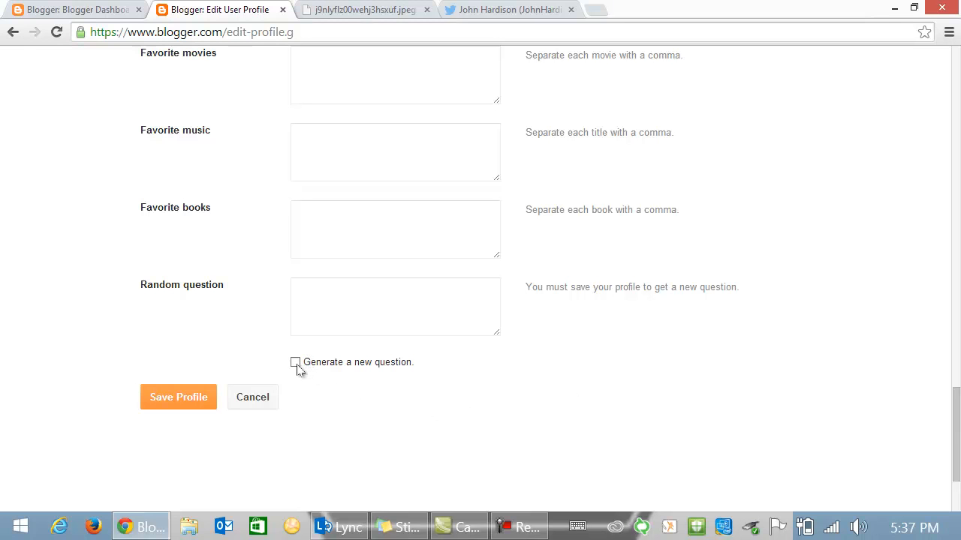
pyautogui.click(180, 399)
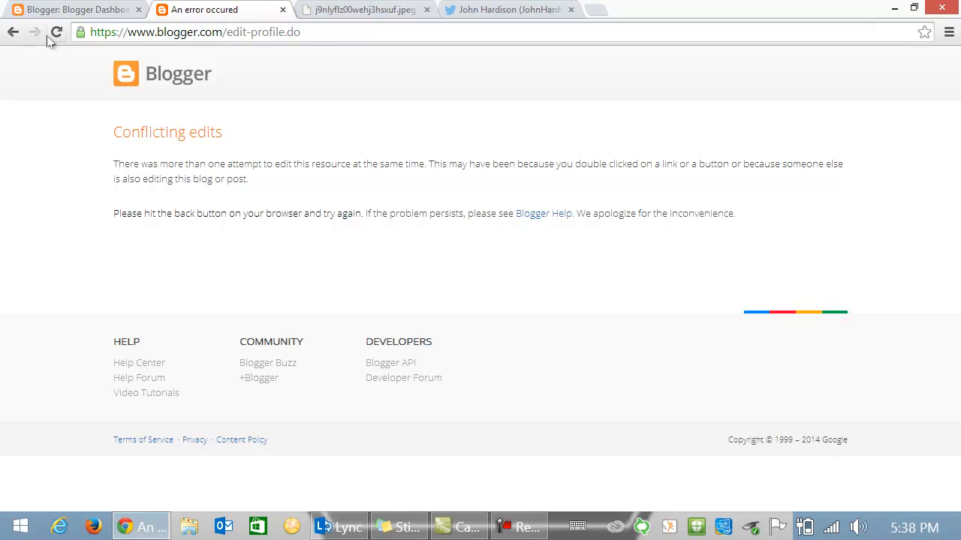
# - Go back to the profile form, save it again successfully, and return to the dashboard
pyautogui.click(12, 33)
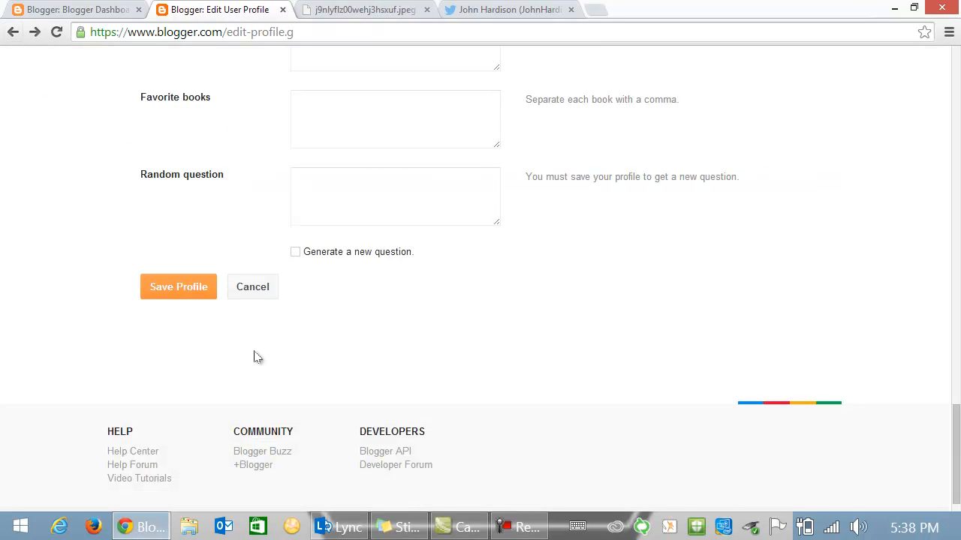
pyautogui.click(184, 286)
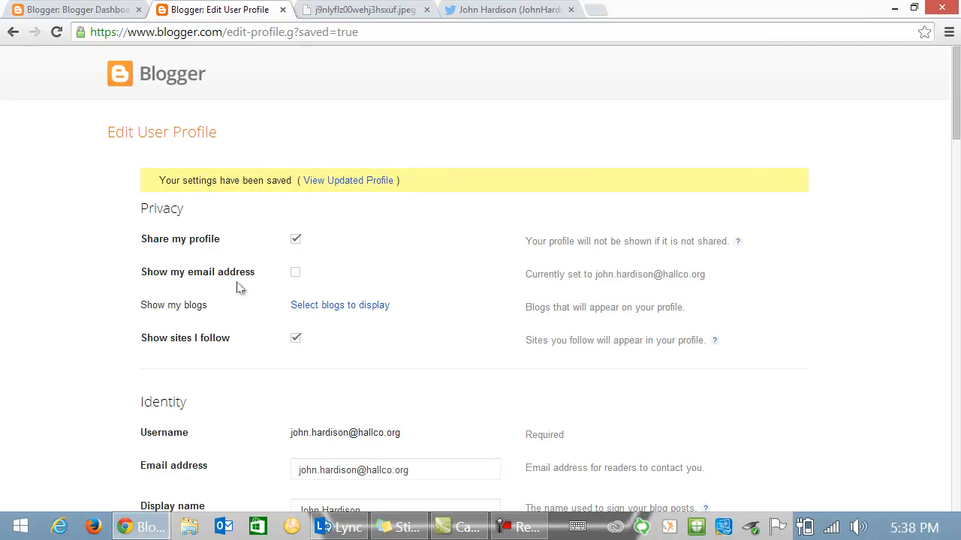
pyautogui.click(122, 77)
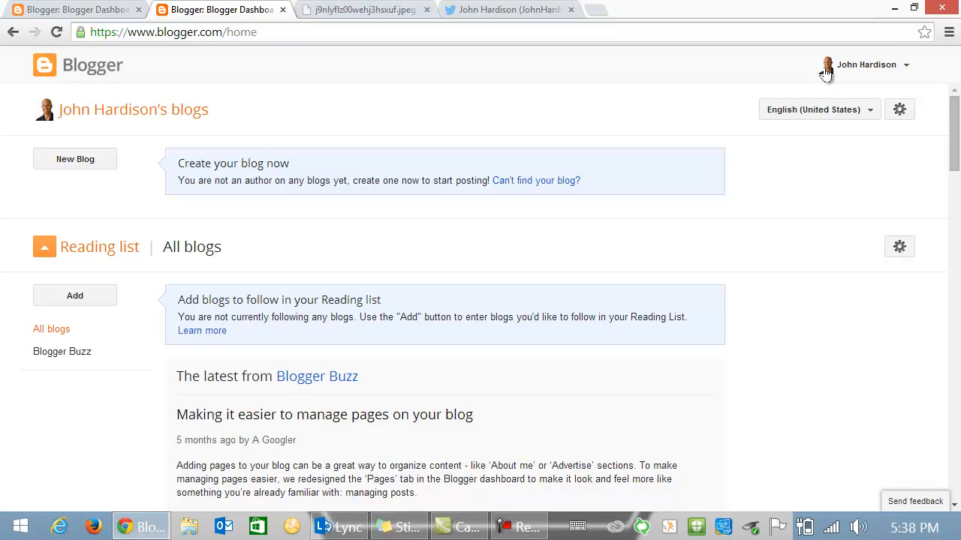
pyautogui.click(907, 69)
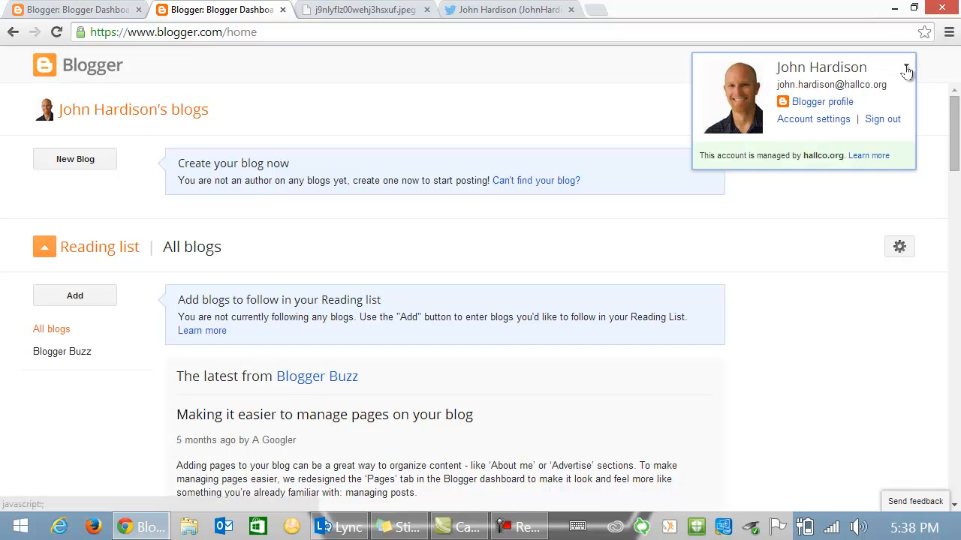
pyautogui.click(835, 107)
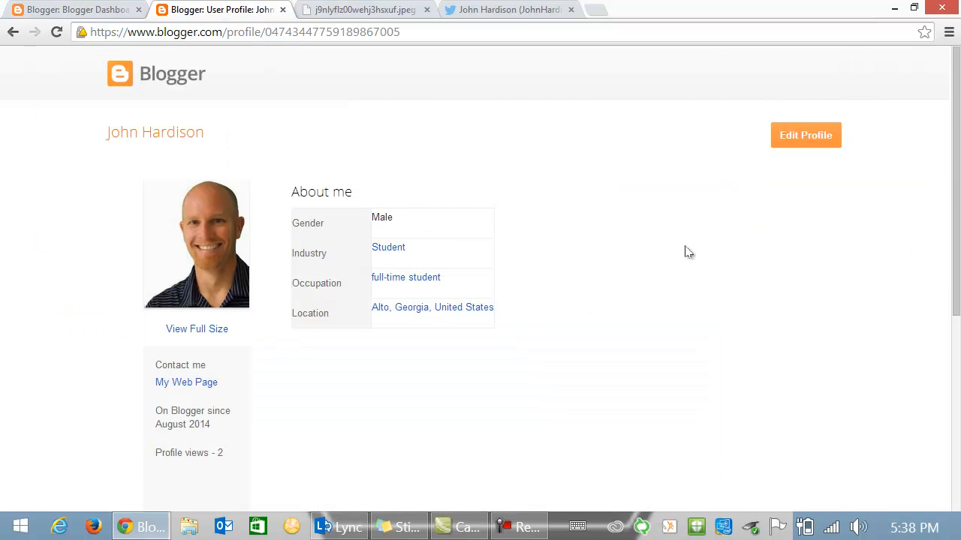
pyautogui.scroll(-2, 688, 251)
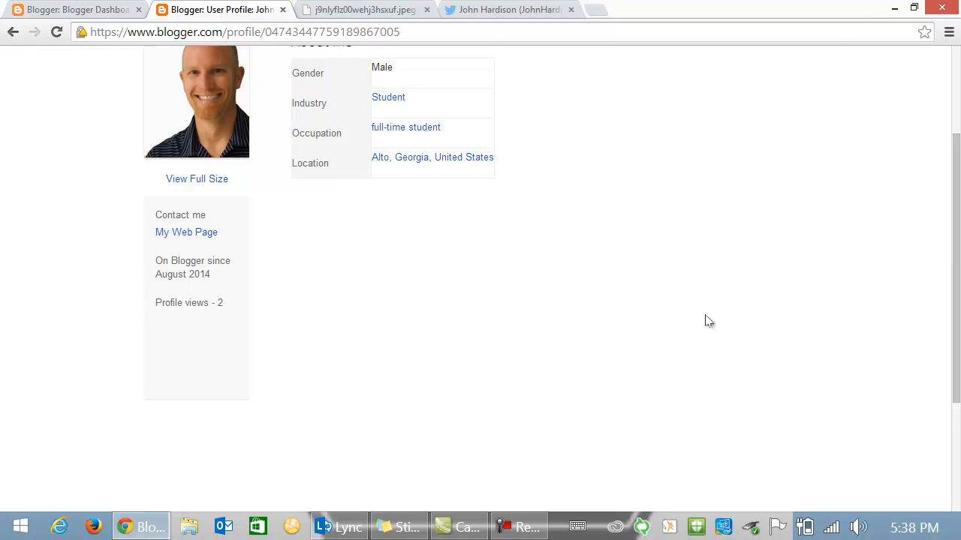
pyautogui.scroll(2, 706, 321)
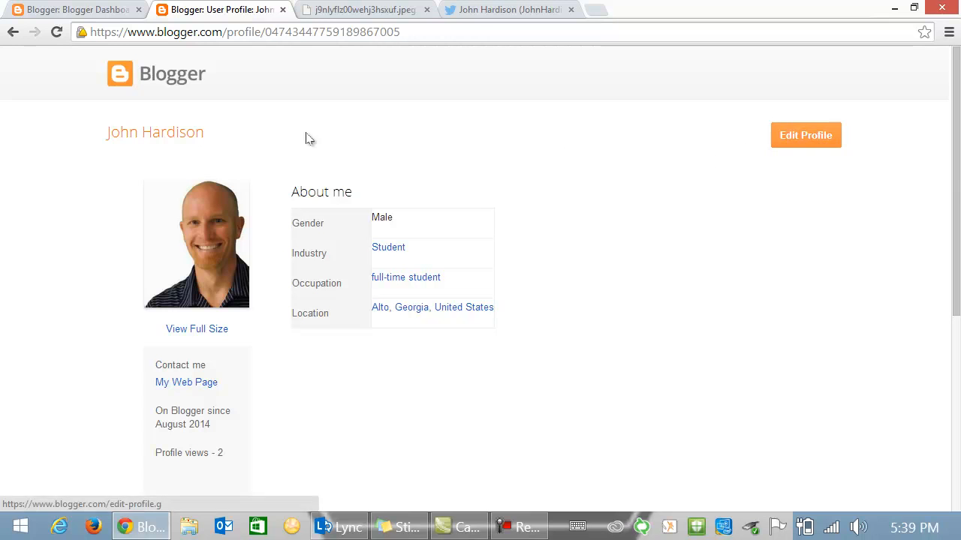
pyautogui.click(118, 79)
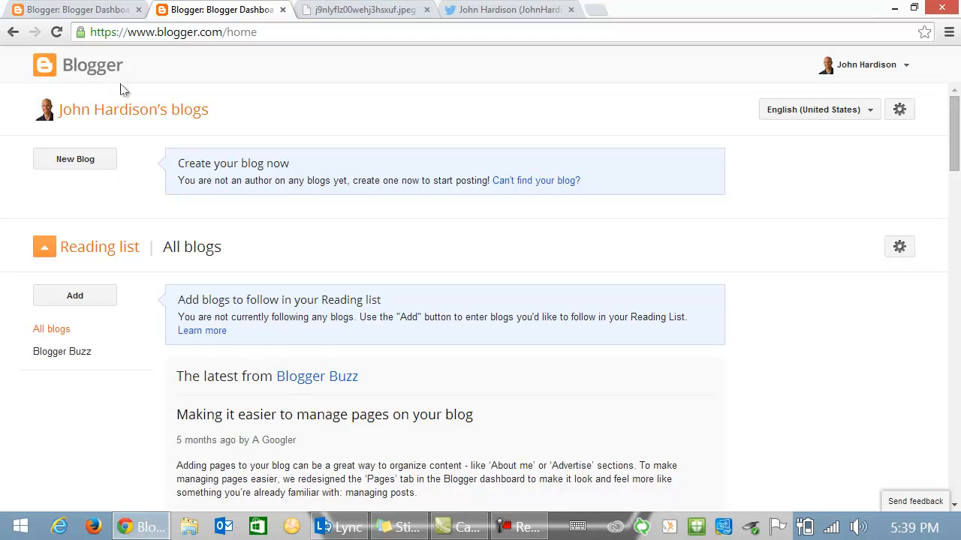
# - Create a blog titled 'My First Blog as a Student' with an available blogspot address and Picture Window template
pyautogui.click(77, 164)
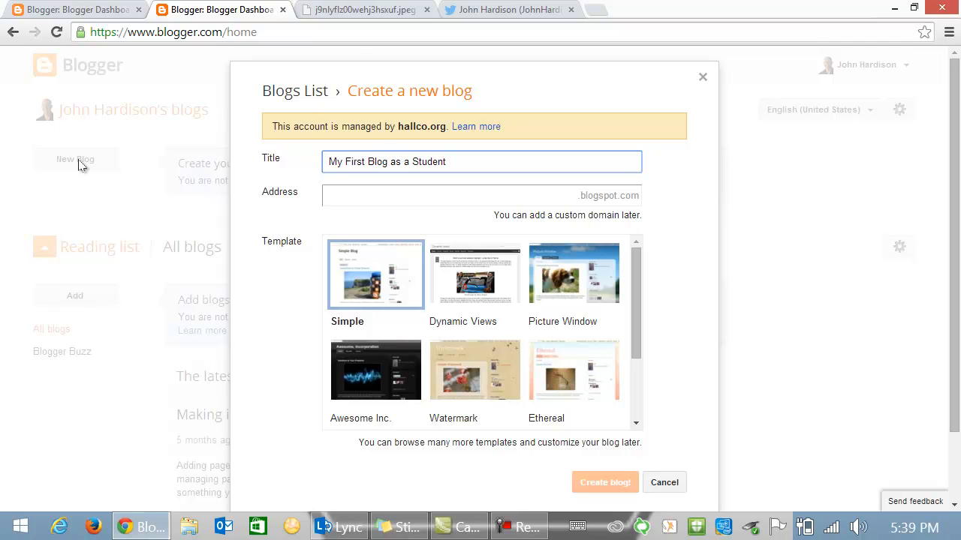
pyautogui.click(491, 190)
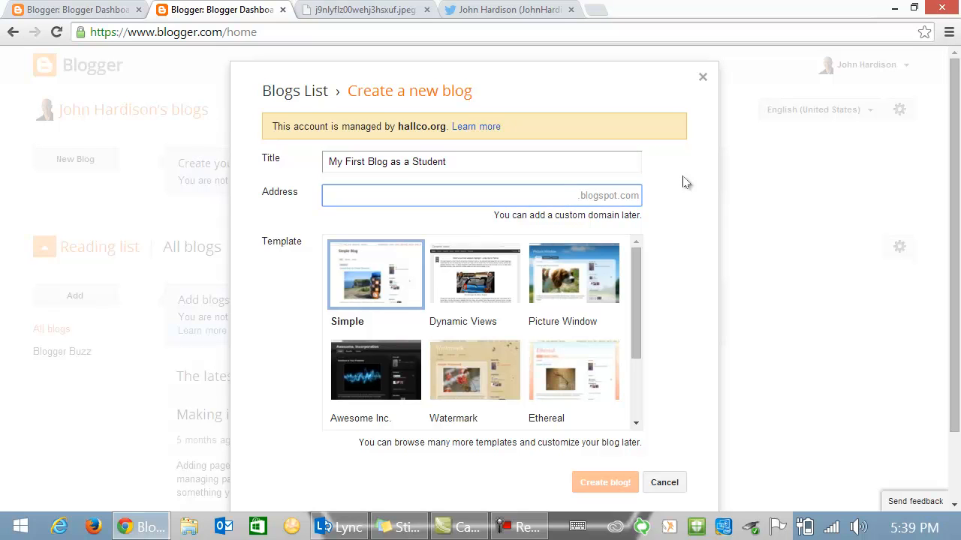
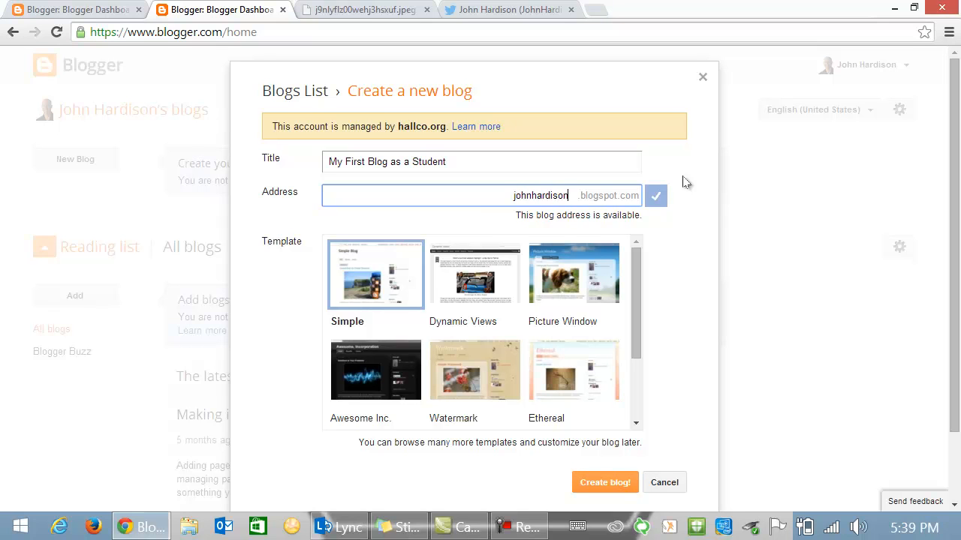
pyautogui.write('blogs')
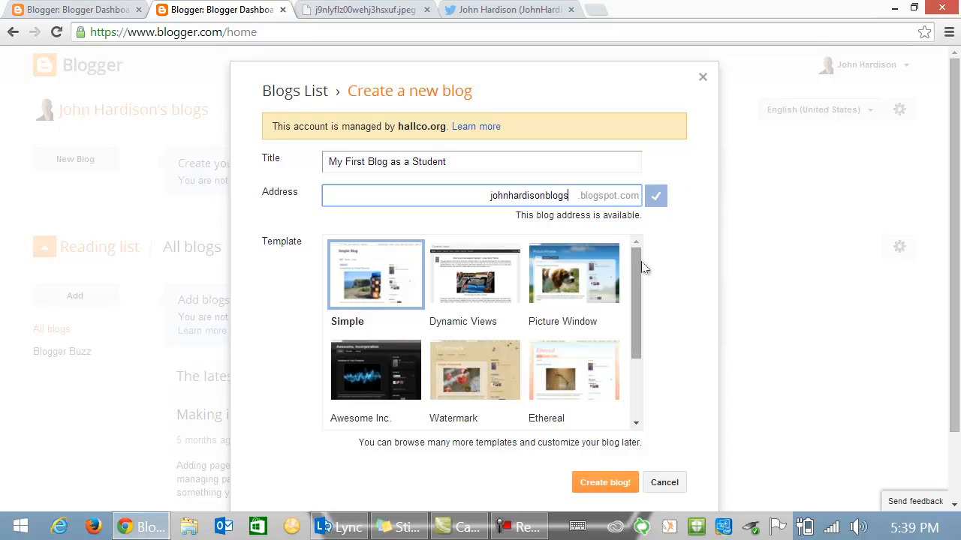
pyautogui.moveTo(636, 270)
pyautogui.mouseDown()
pyautogui.moveTo(637, 336)
pyautogui.moveTo(639, 281)
pyautogui.mouseUp()
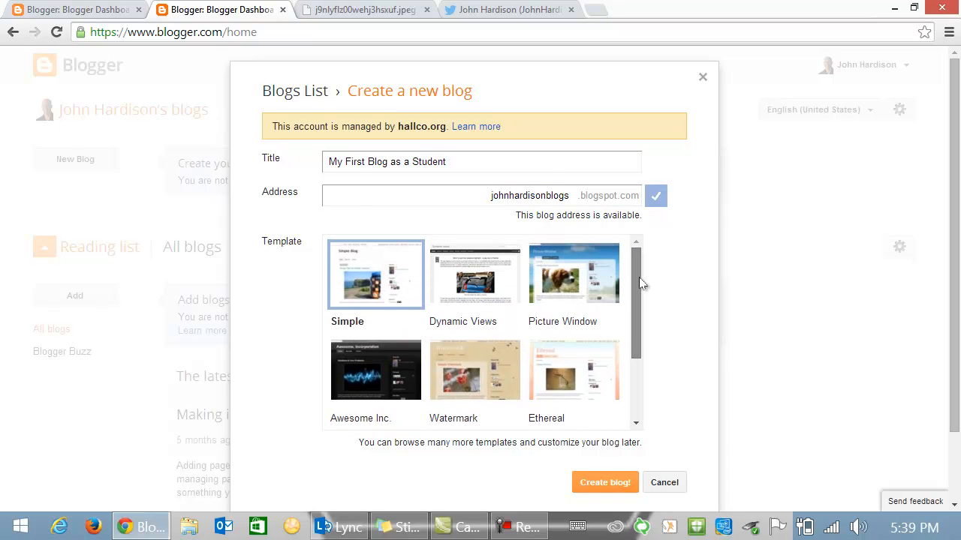
pyautogui.click(593, 259)
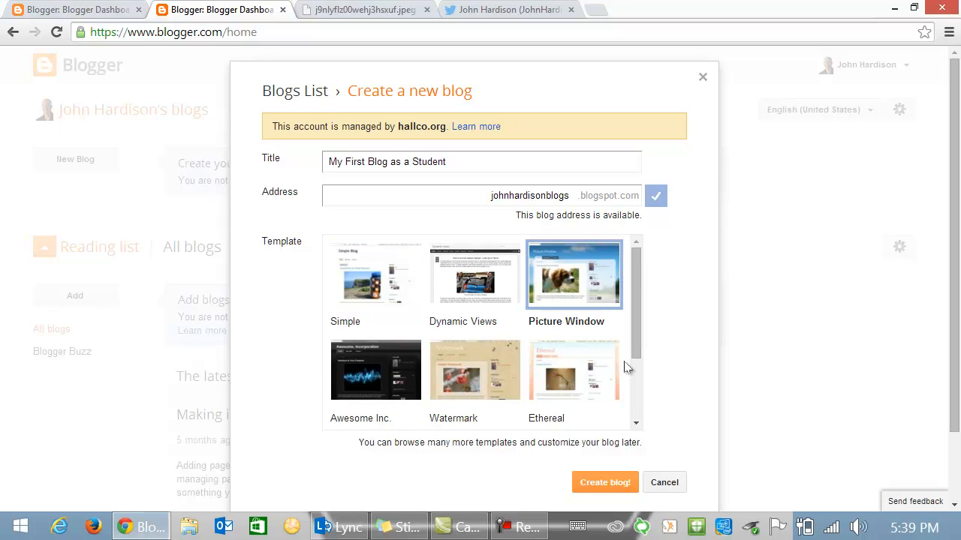
# - Create 'My First Blog as a Student' and open its Basic settings page
pyautogui.click(605, 485)
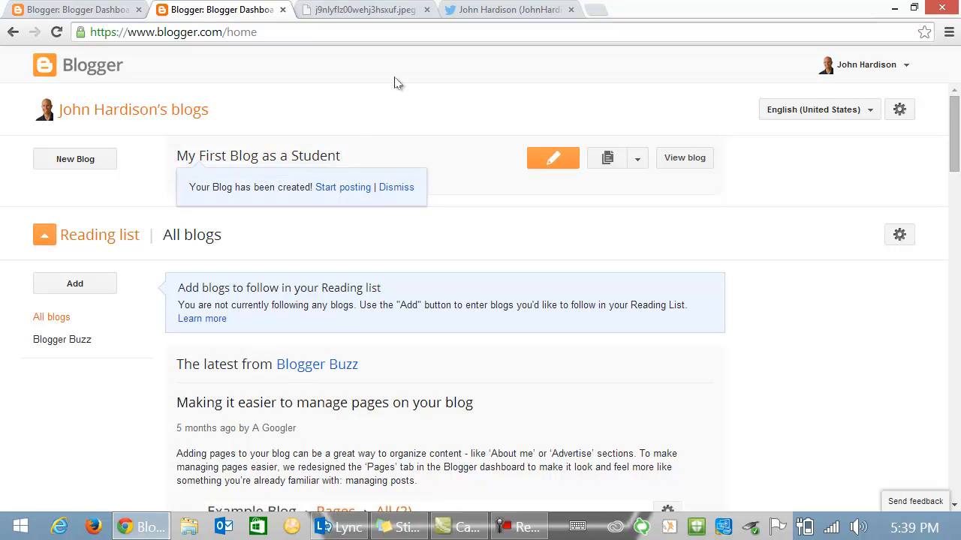
pyautogui.click(244, 157)
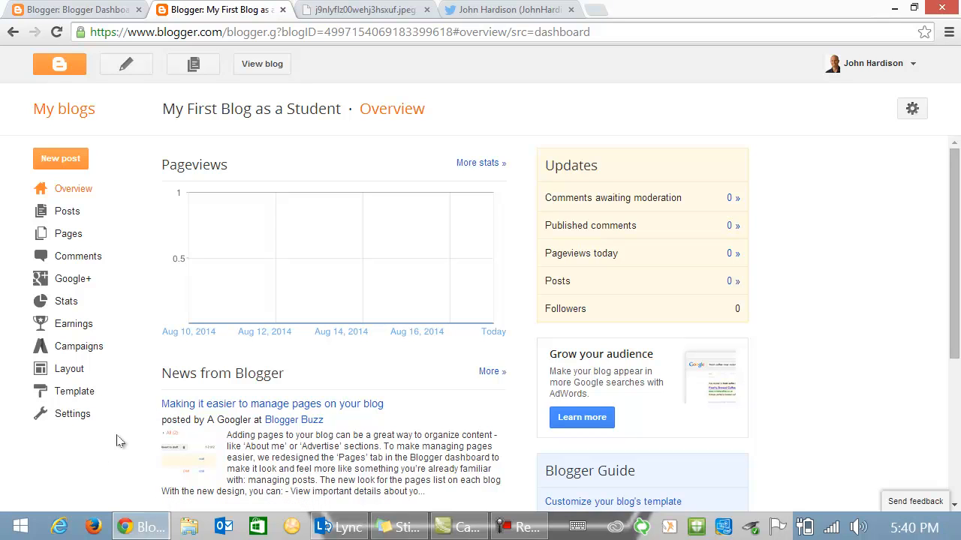
pyautogui.click(68, 417)
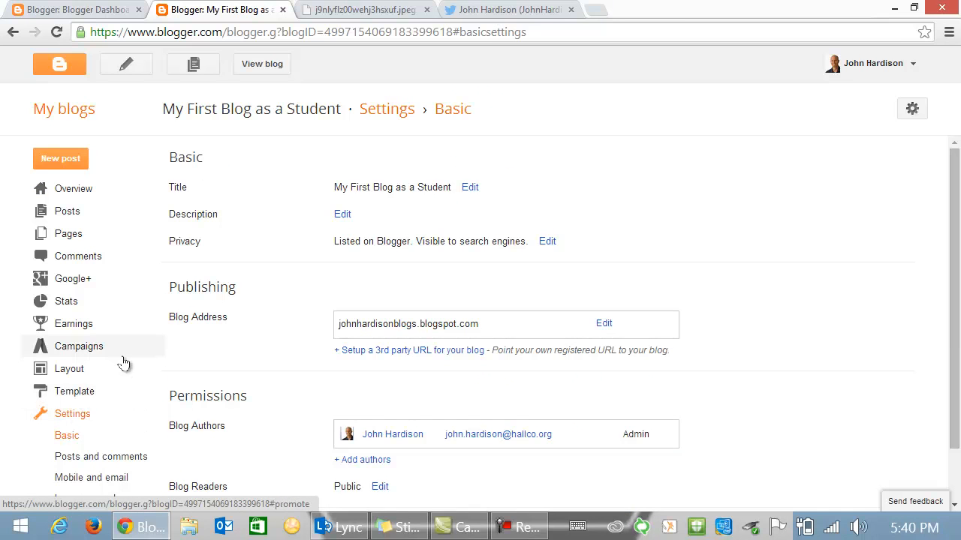
# - Let anyone comment, always moderate comments, send requests to the author's e-mail, and save
pyautogui.scroll(-1, 124, 363)
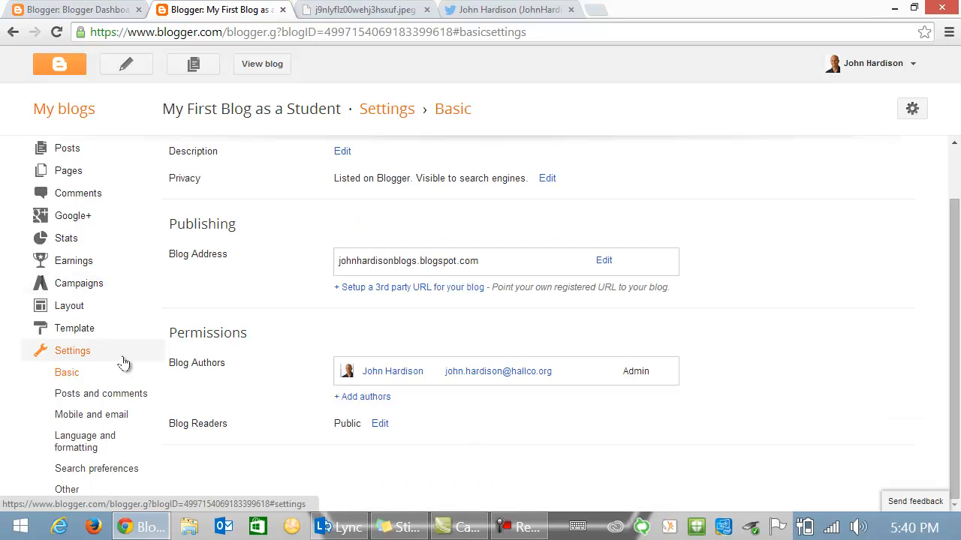
pyautogui.click(81, 398)
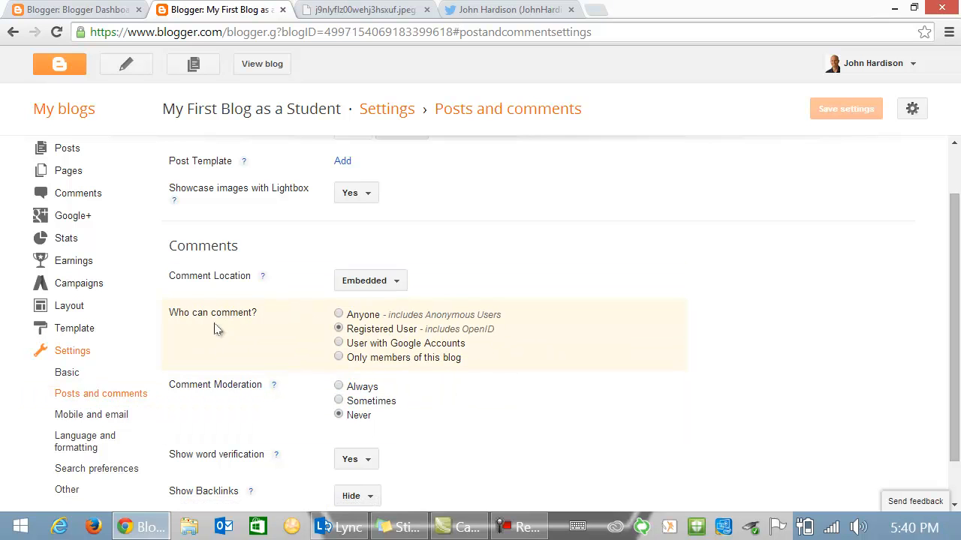
pyautogui.click(339, 315)
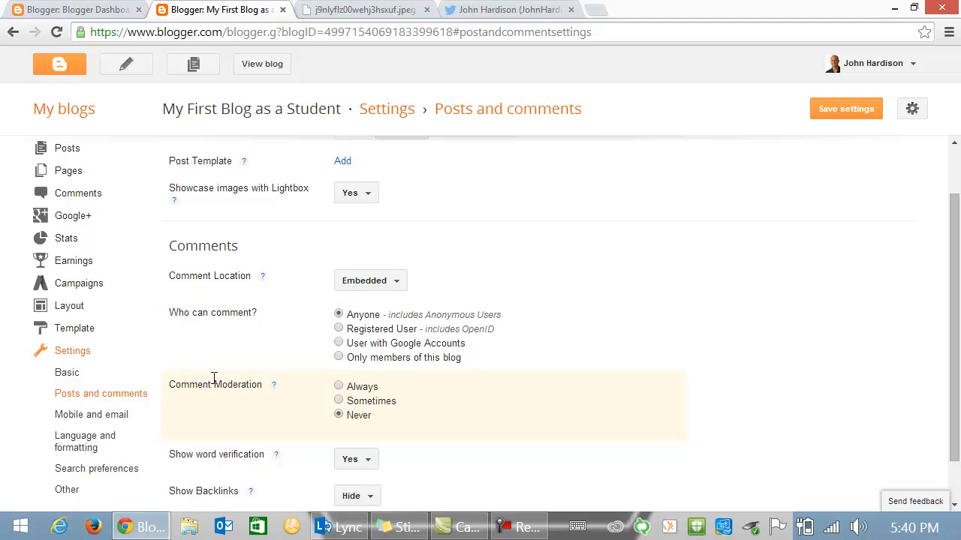
pyautogui.click(339, 387)
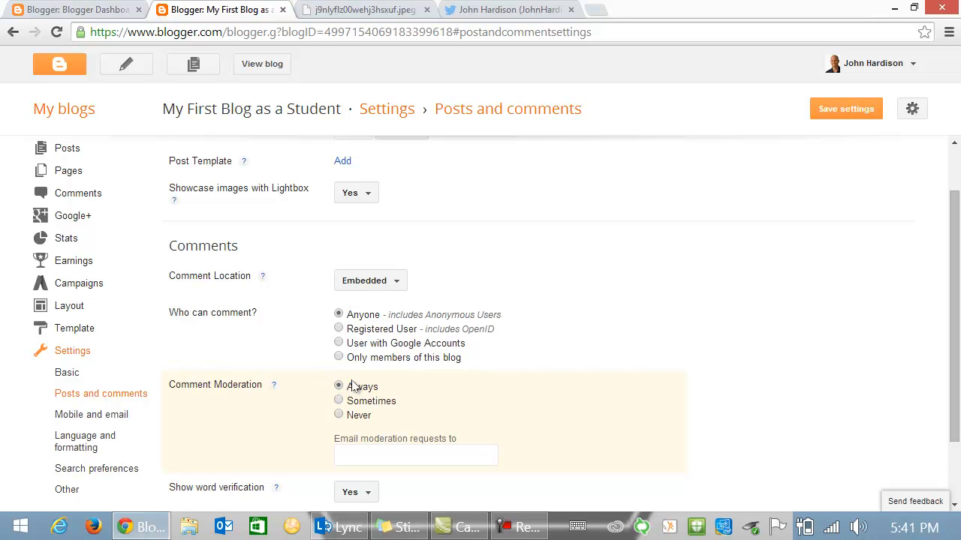
pyautogui.scroll(-1, 765, 336)
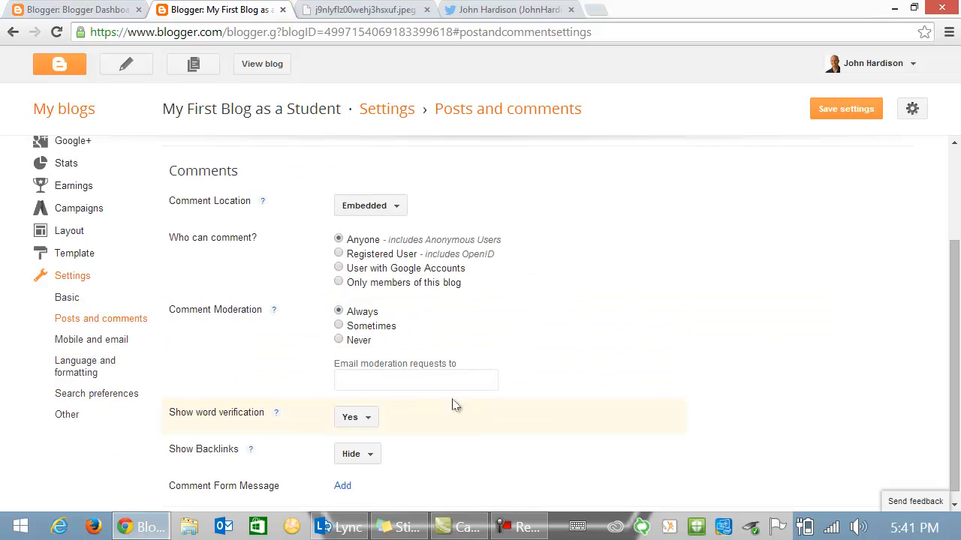
pyautogui.click(349, 379)
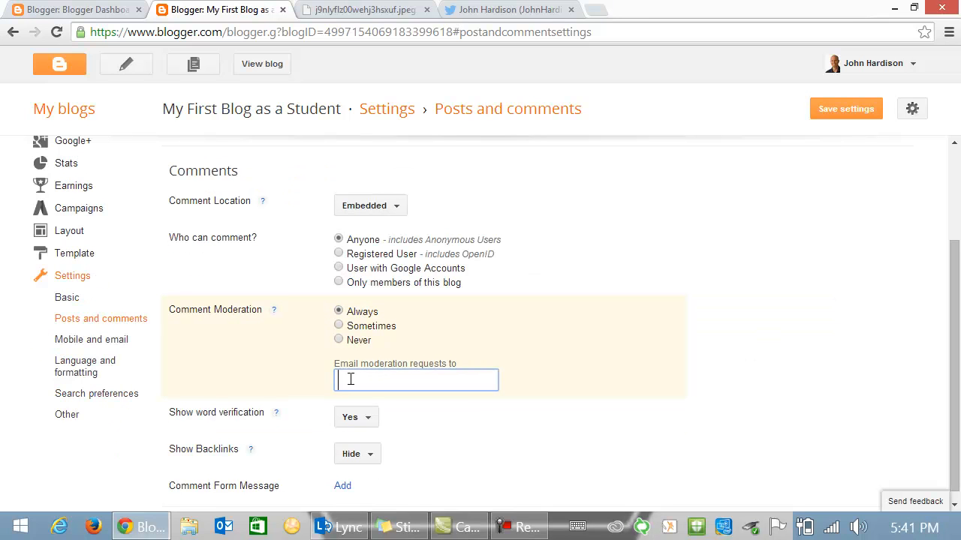
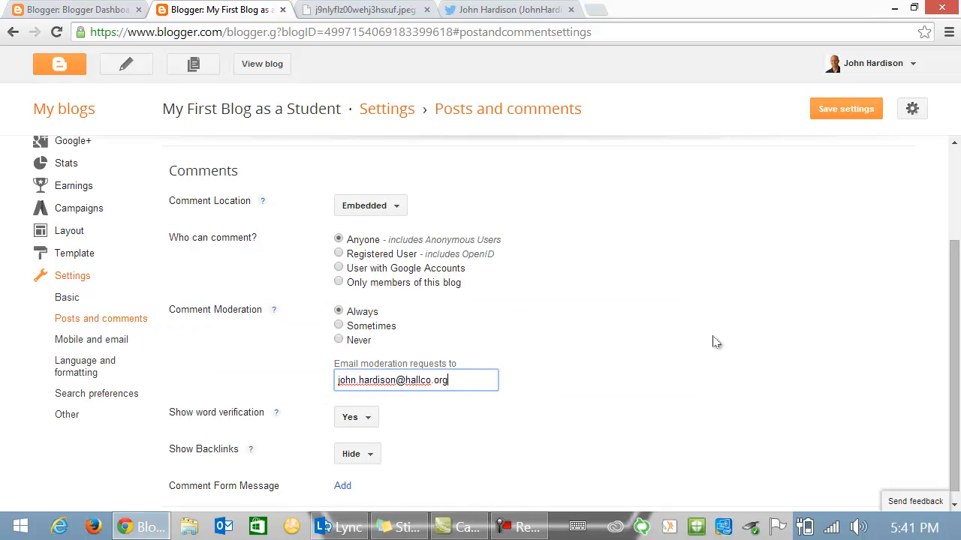
pyautogui.scroll(-1, 719, 344)
pyautogui.scroll(1, 719, 347)
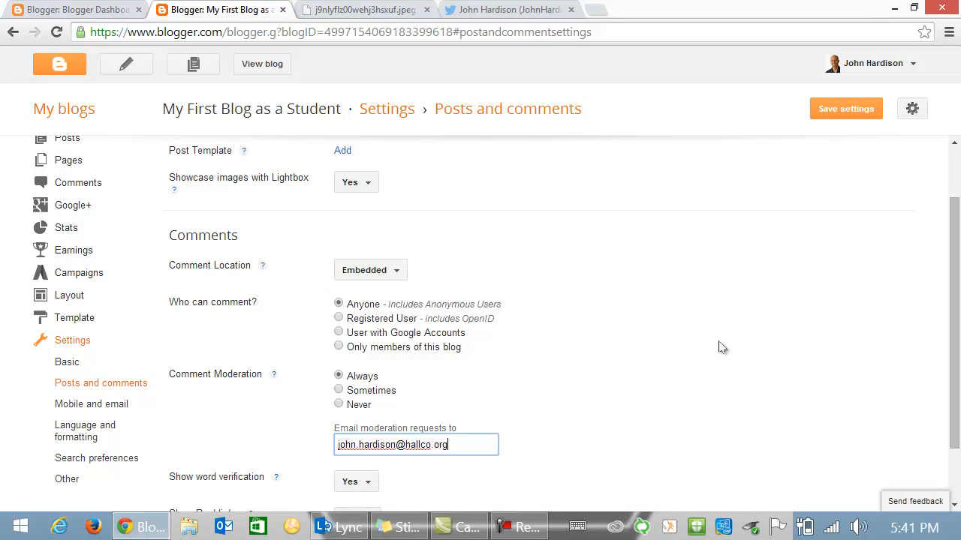
pyautogui.click(844, 113)
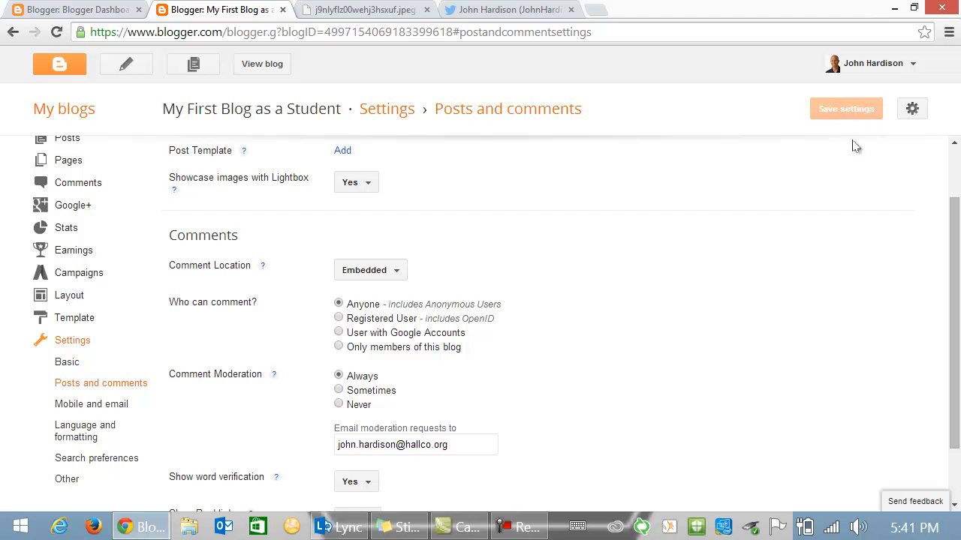
# - Start a new post reading "Hey, world. I'm now blogging. Look out!" and select "out"
pyautogui.click(59, 67)
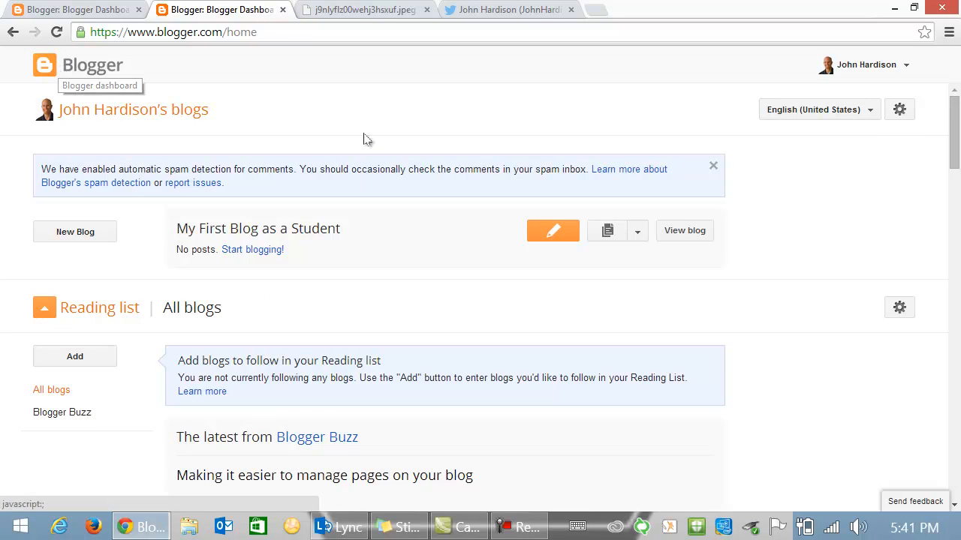
pyautogui.click(712, 168)
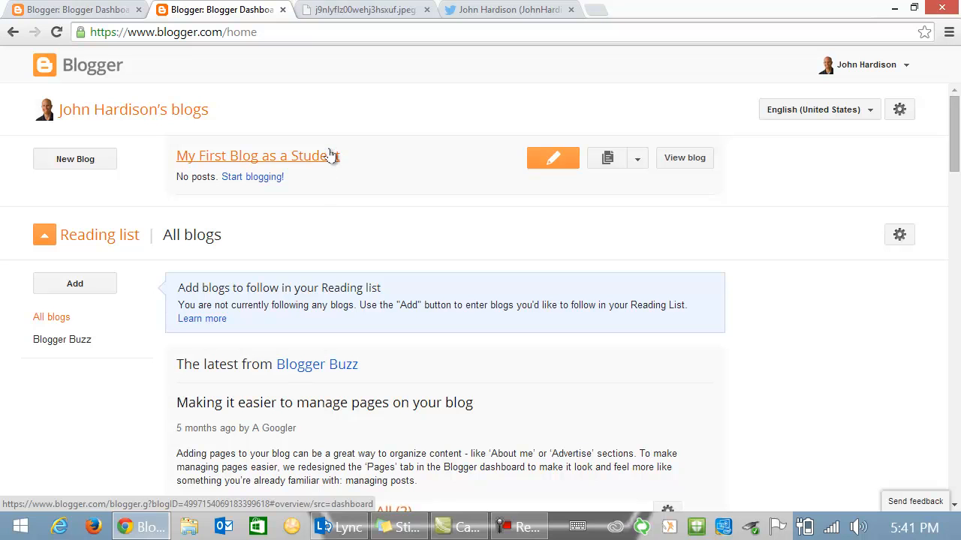
pyautogui.click(552, 162)
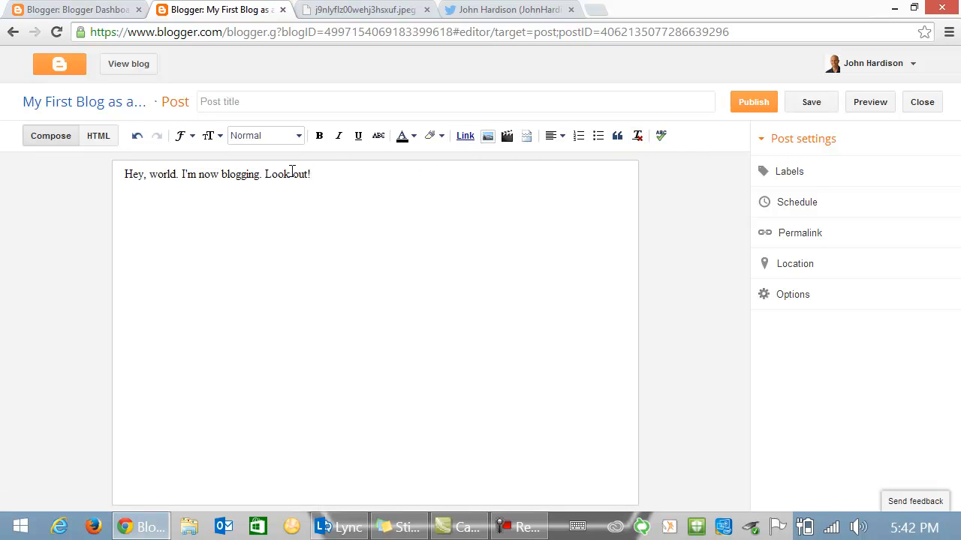
pyautogui.moveTo(293, 174); pyautogui.dragTo(311, 174)
pyautogui.click(465, 137)
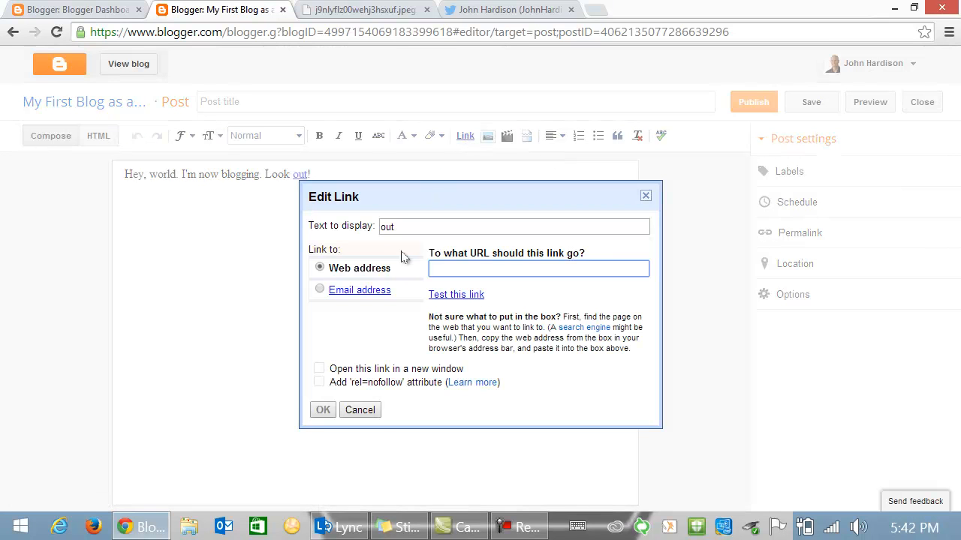
pyautogui.write('www.google.com')
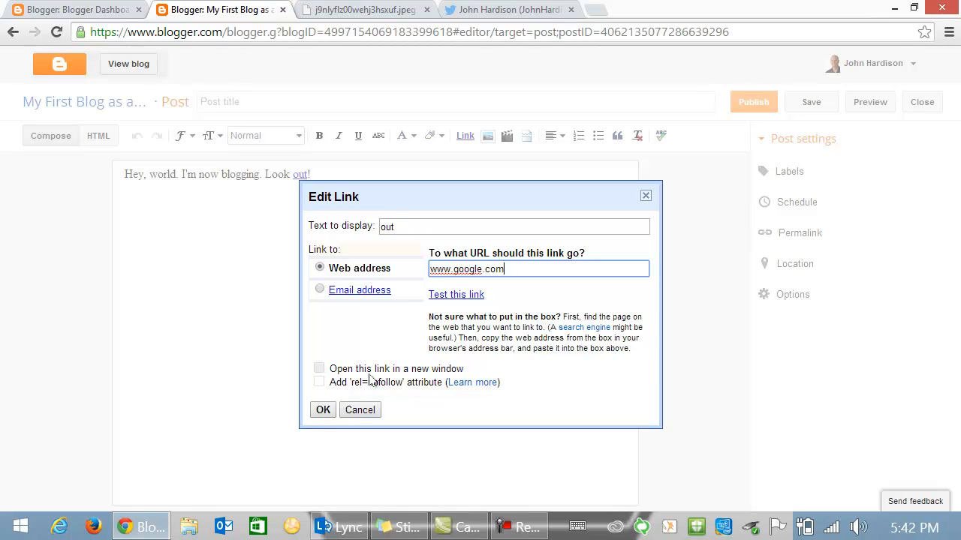
pyautogui.click(320, 369)
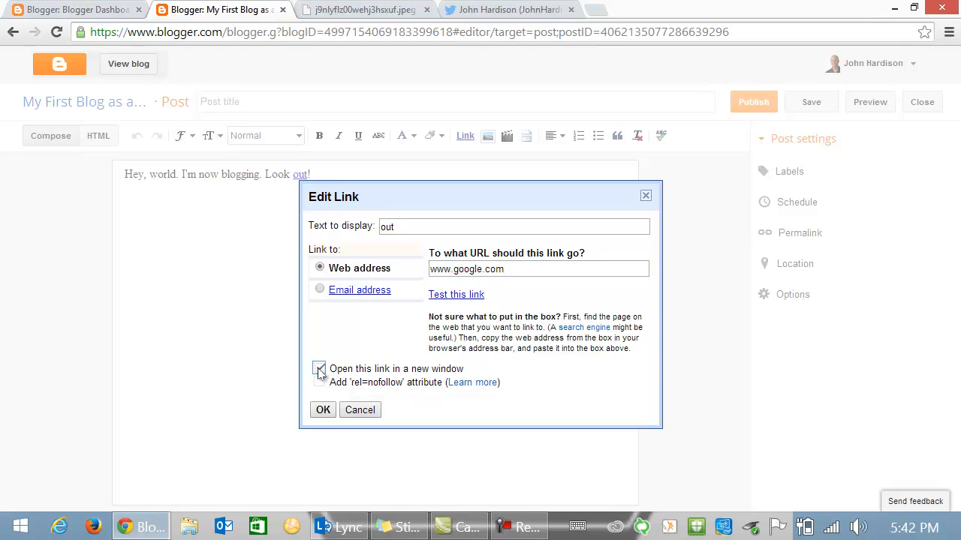
pyautogui.click(324, 412)
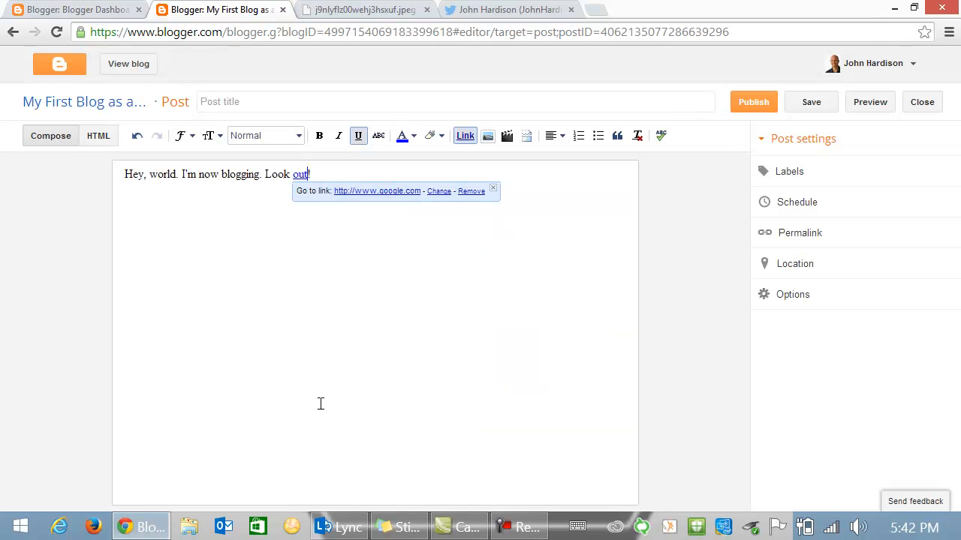
pyautogui.click(493, 188)
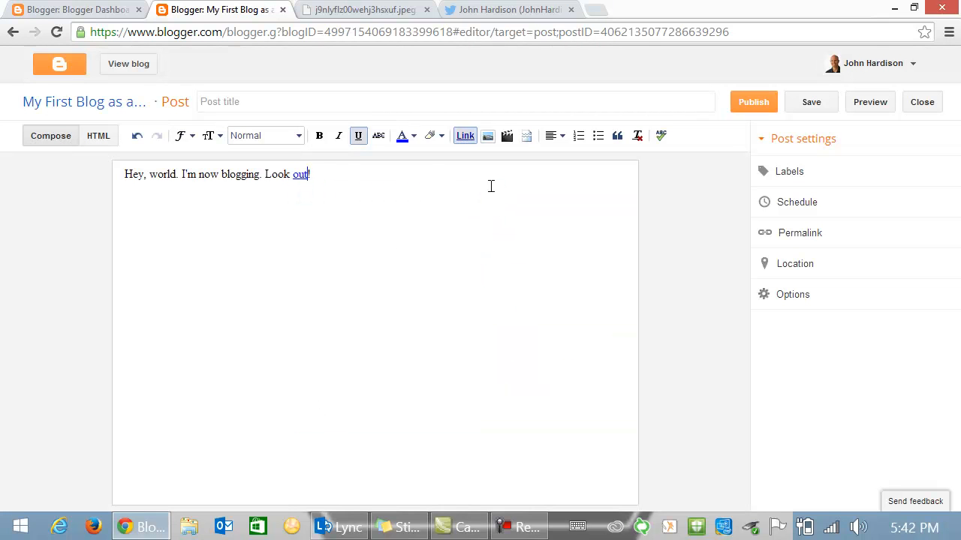
pyautogui.click(321, 174)
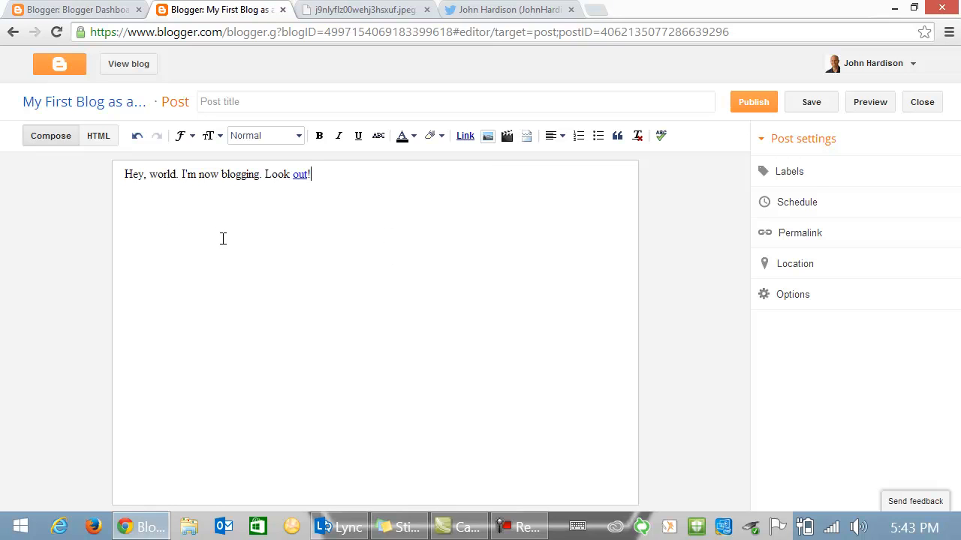
# - Publish the post and view the live blog in a new tab
pyautogui.click(753, 104)
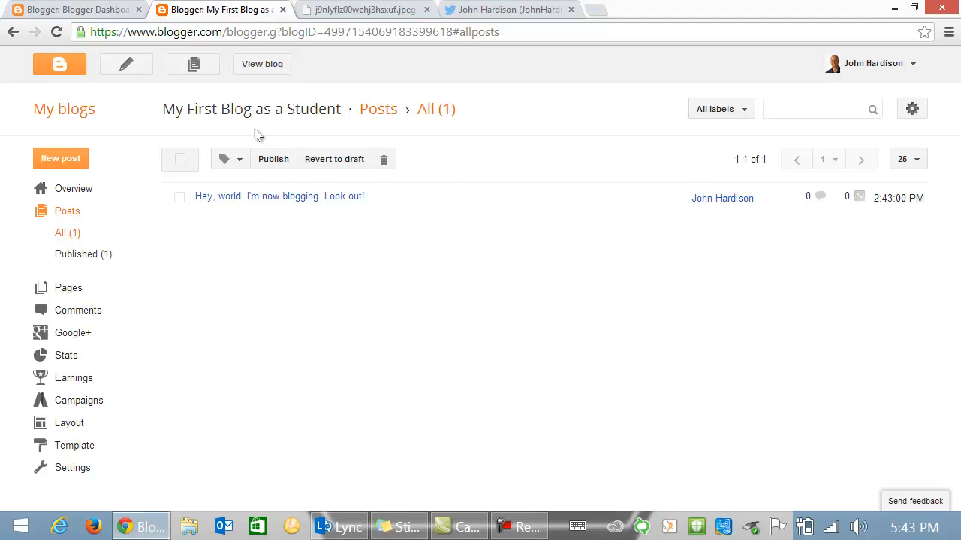
pyautogui.click(250, 68)
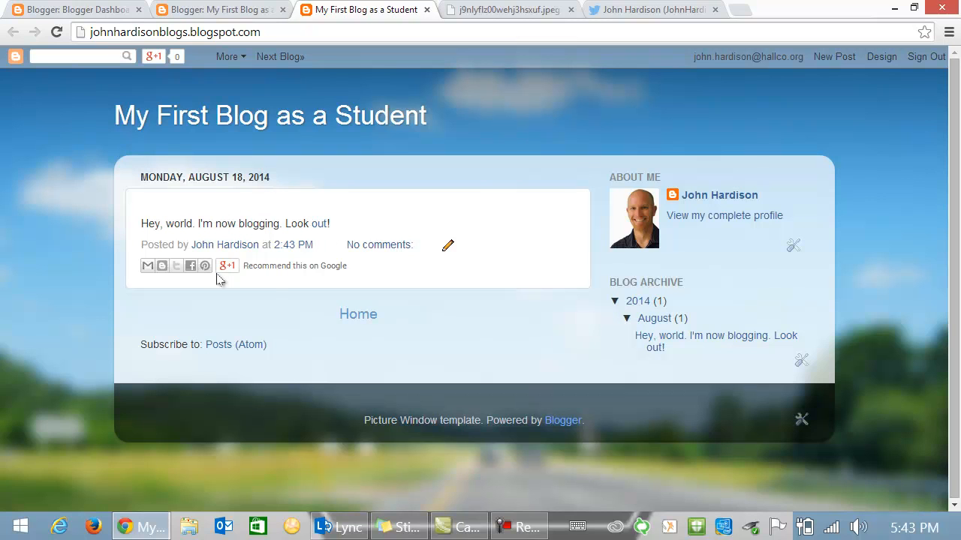
# - Select the live blog's web address, then switch back to the blog's All posts tab
pyautogui.moveTo(217, 271)
pyautogui.click(272, 32)
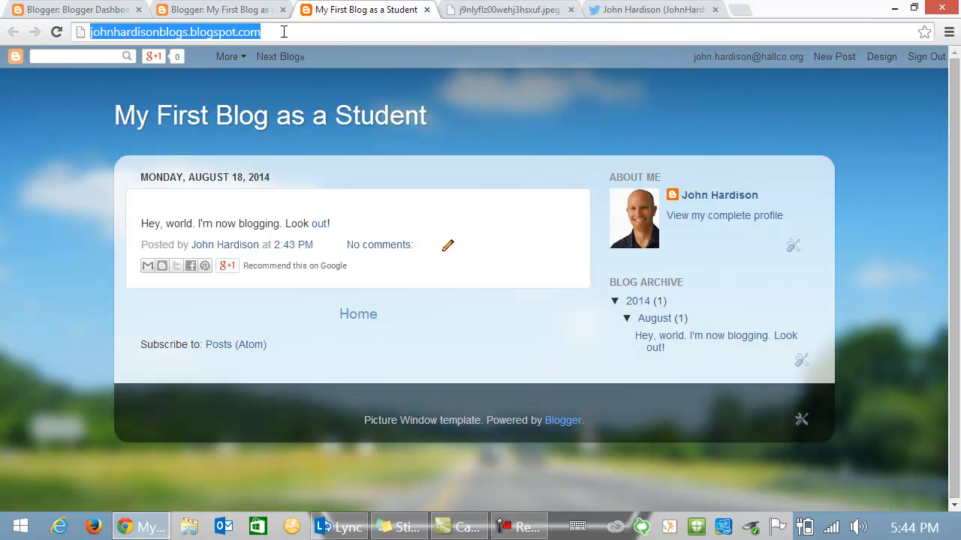
pyautogui.click(239, 12)
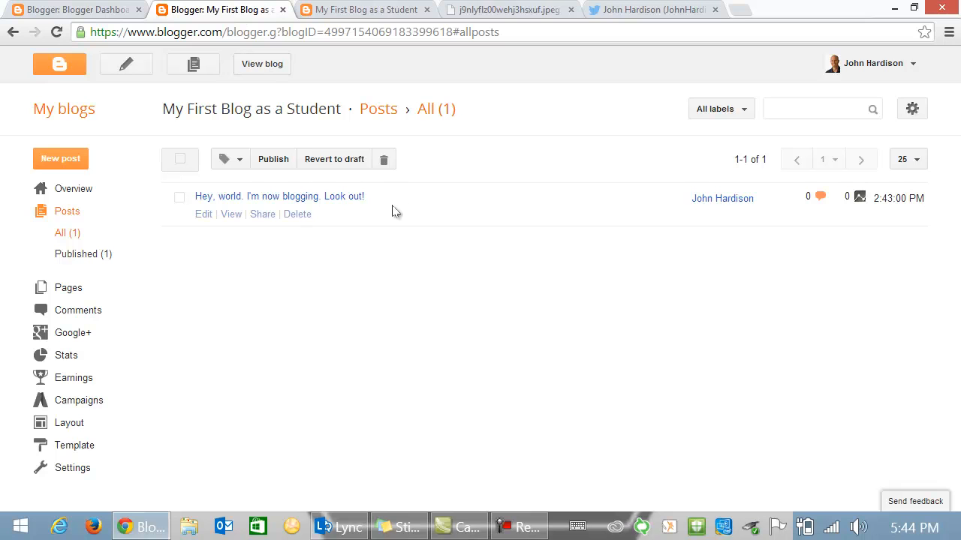
# - Launch Reflector from the desktop to mirror the iPhone, then restore Chrome
pyautogui.click(894, 7)
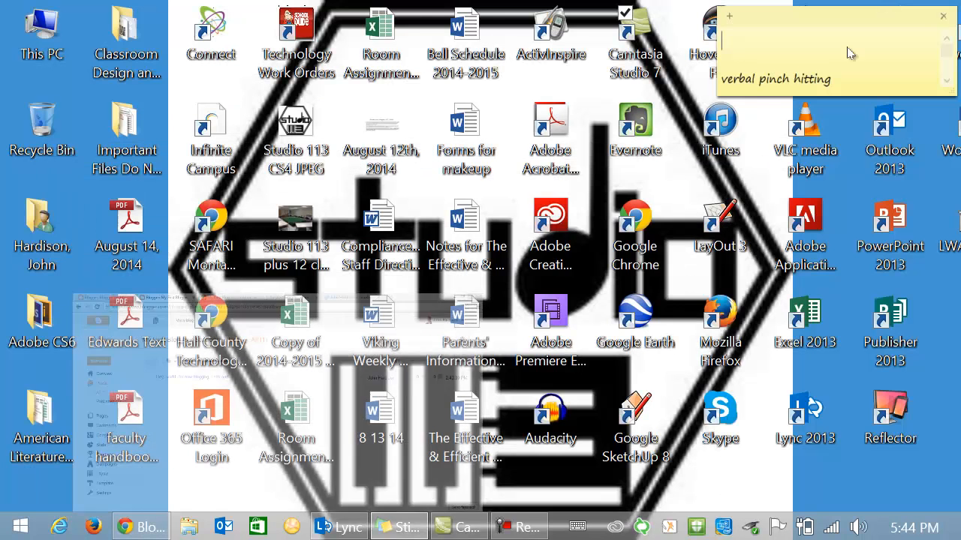
pyautogui.doubleClick(890, 411)
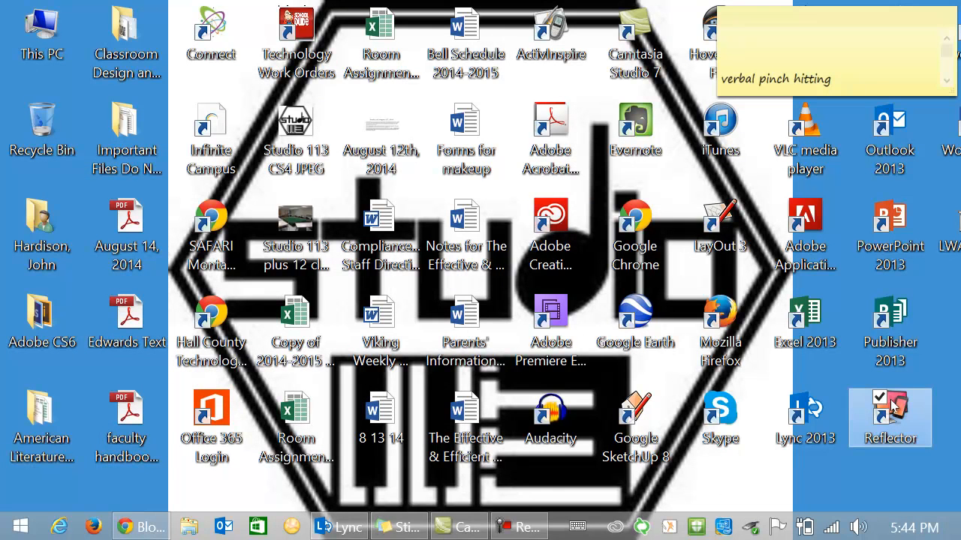
pyautogui.click(137, 527)
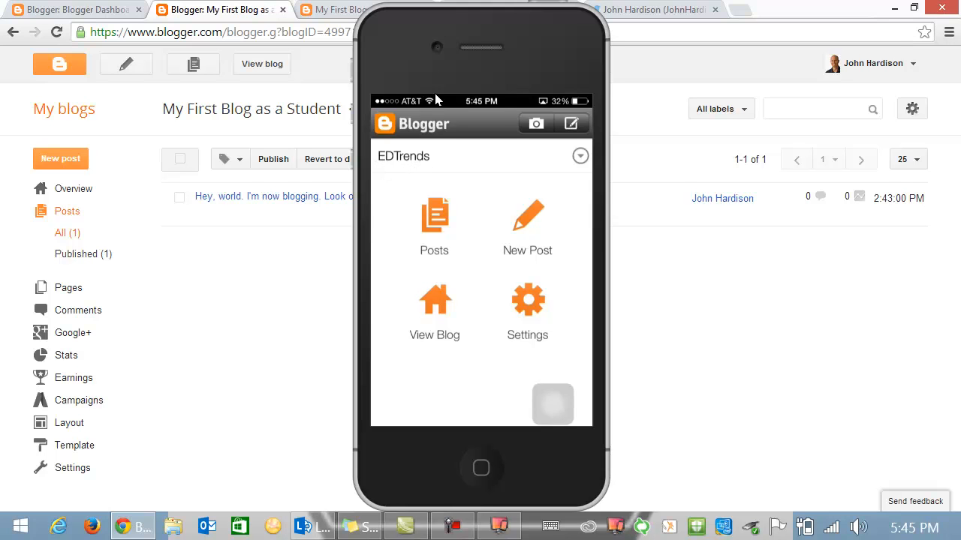
# - Shift the iPhone mirror window right and bring the browser's All posts list to the front
pyautogui.moveTo(382, 21); pyautogui.dragTo(471, 18)
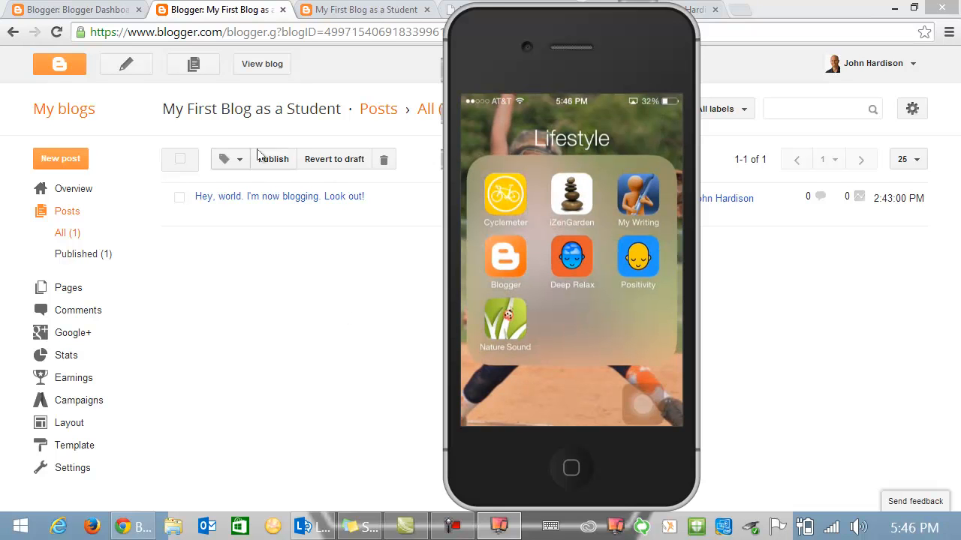
pyautogui.click(203, 11)
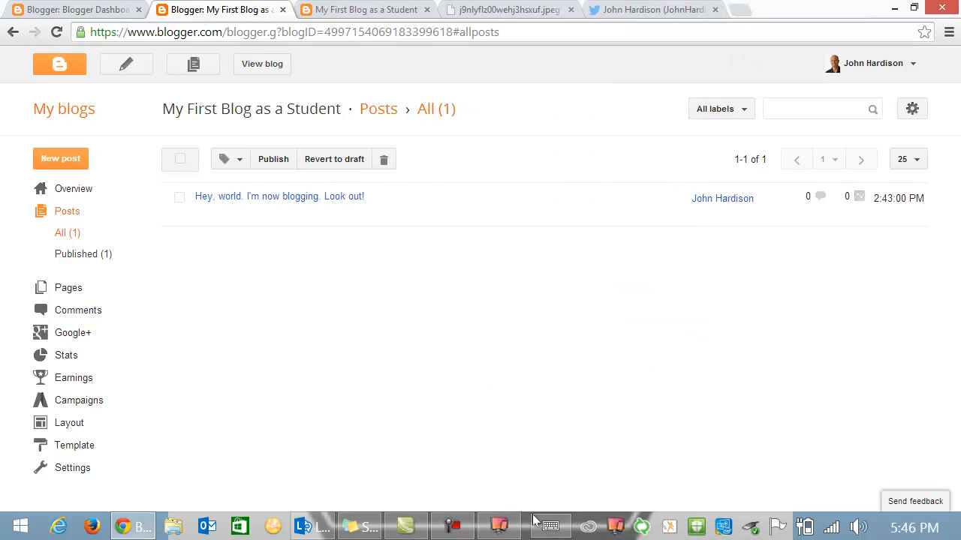